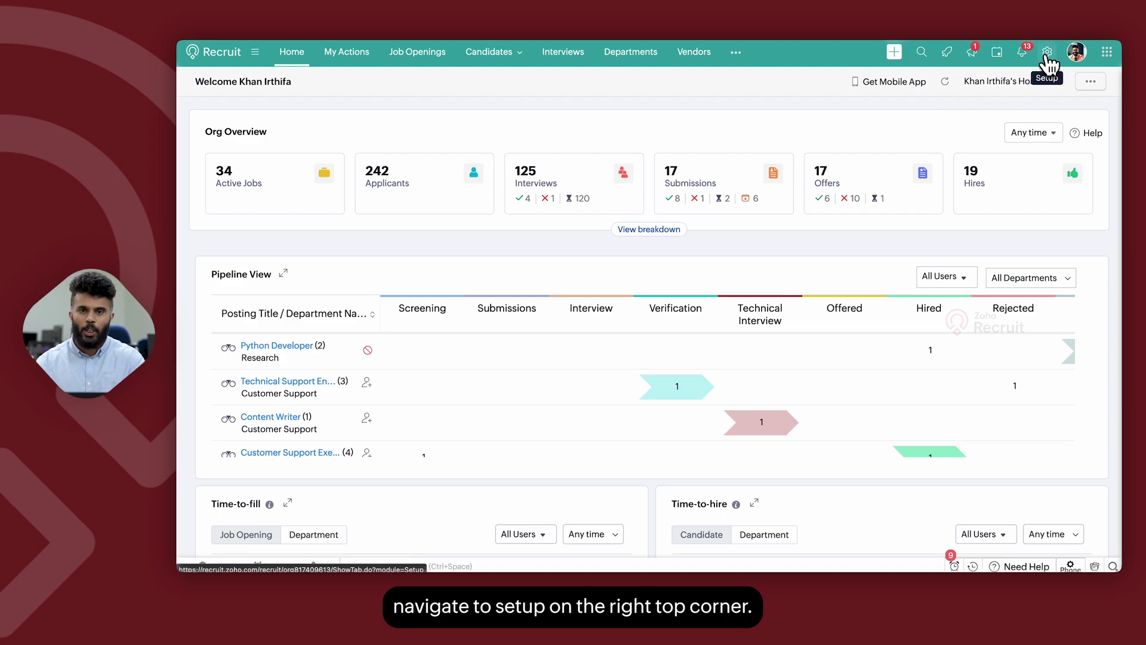
# Step: Go to Setup > Vendor Portal and bring up its field customization editor
pyautogui.click(1045, 52)
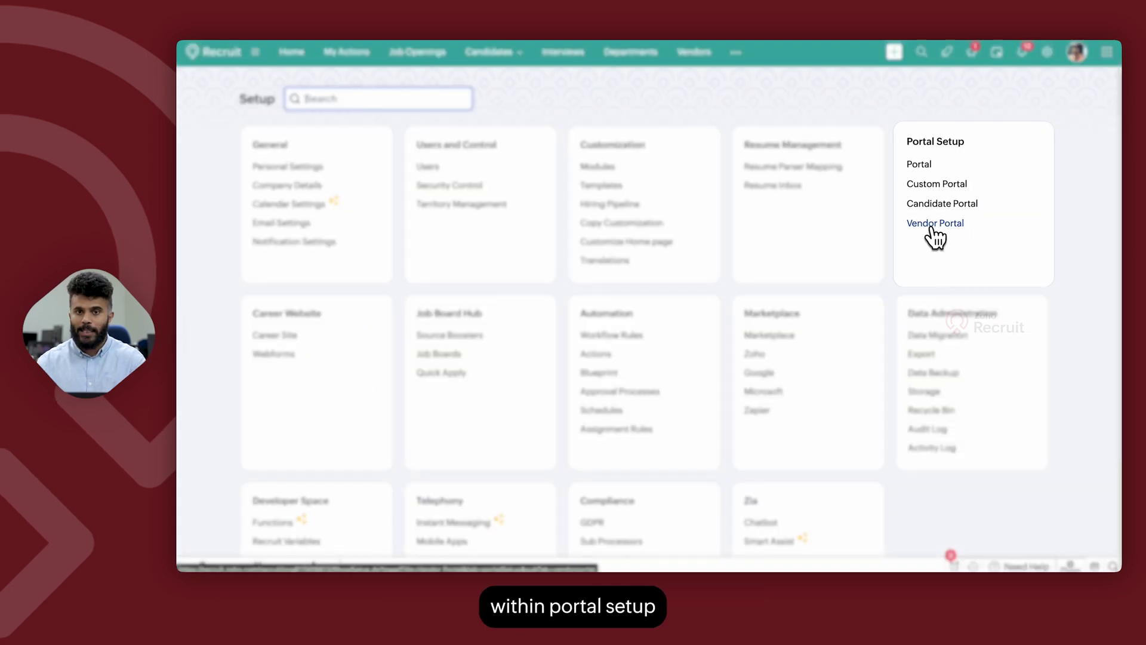
pyautogui.click(933, 225)
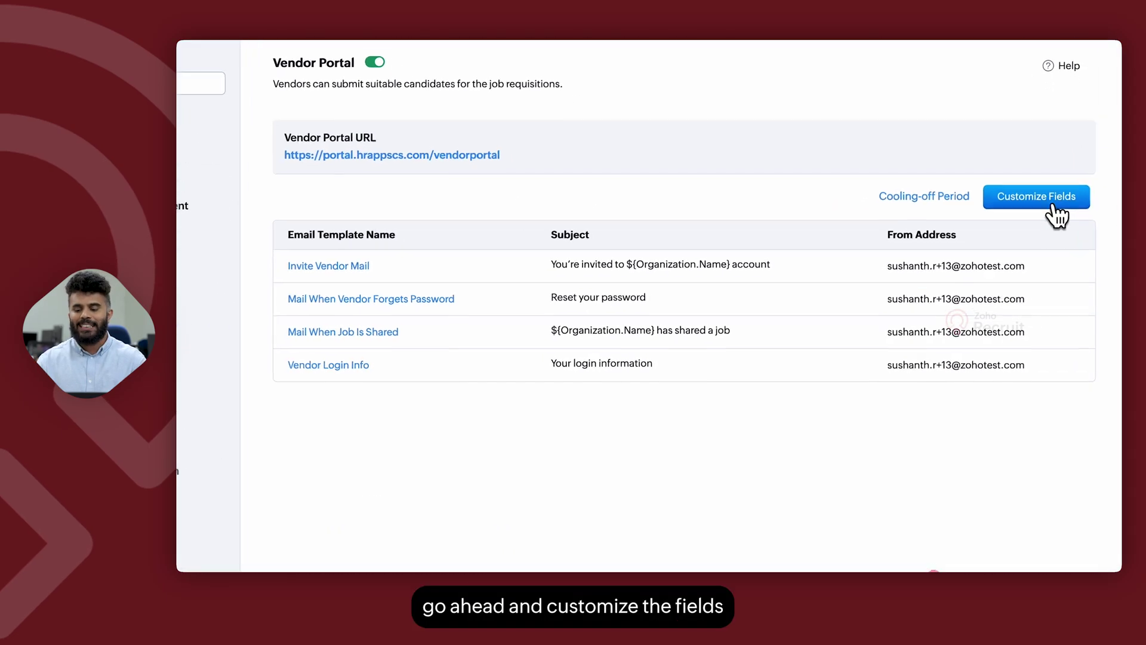
pyautogui.click(1053, 200)
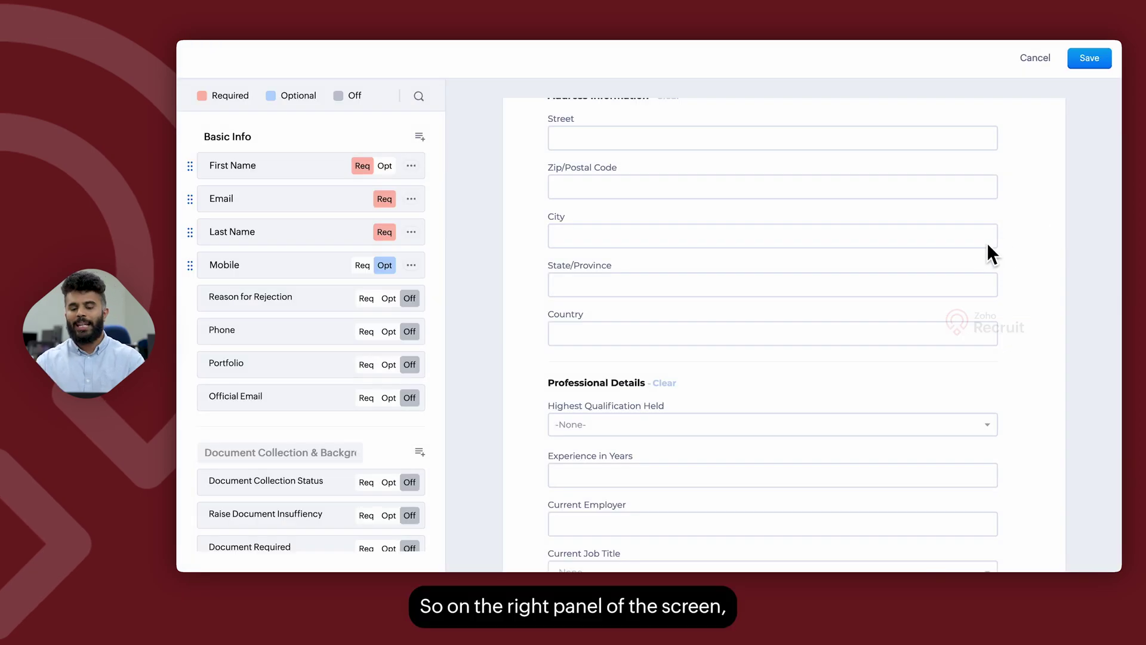
# Step: Cycle Reason for Rejection through Required and Optional, leave it Off, then edit the Mobile field's properties
pyautogui.scroll(5, 987, 243)
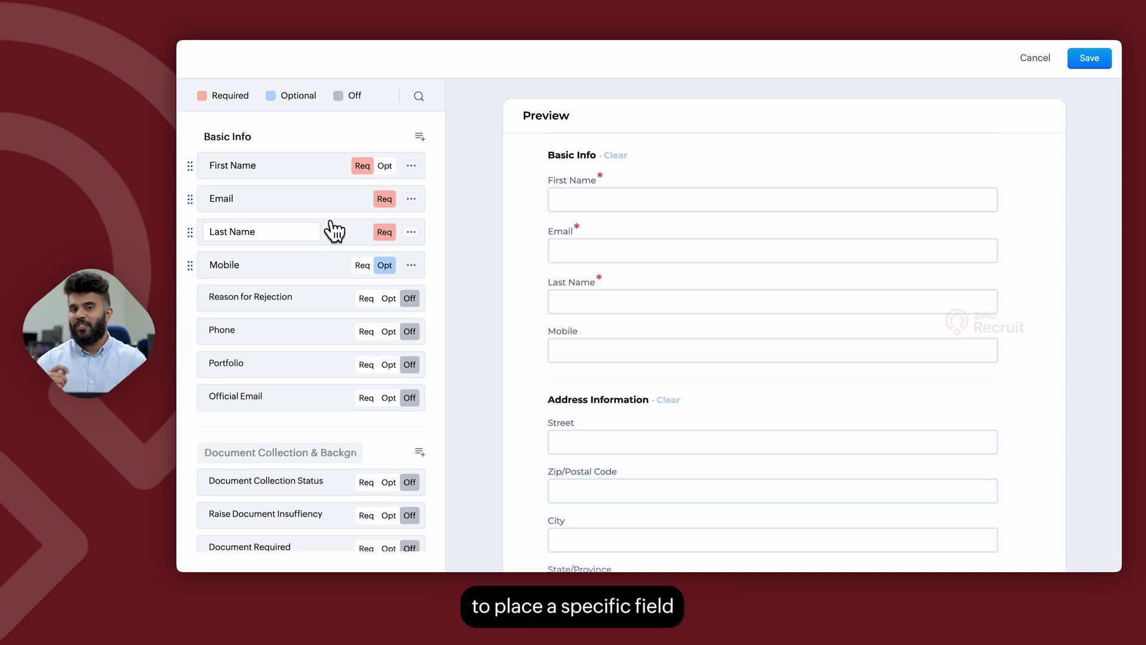
pyautogui.click(362, 299)
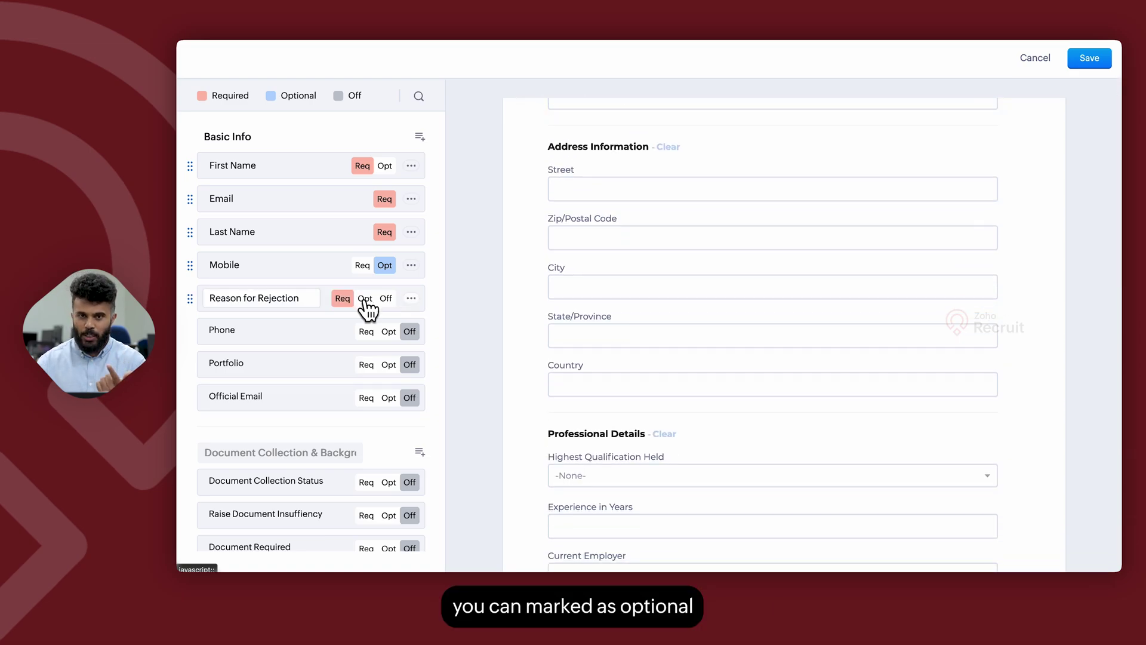
pyautogui.click(363, 298)
pyautogui.click(386, 299)
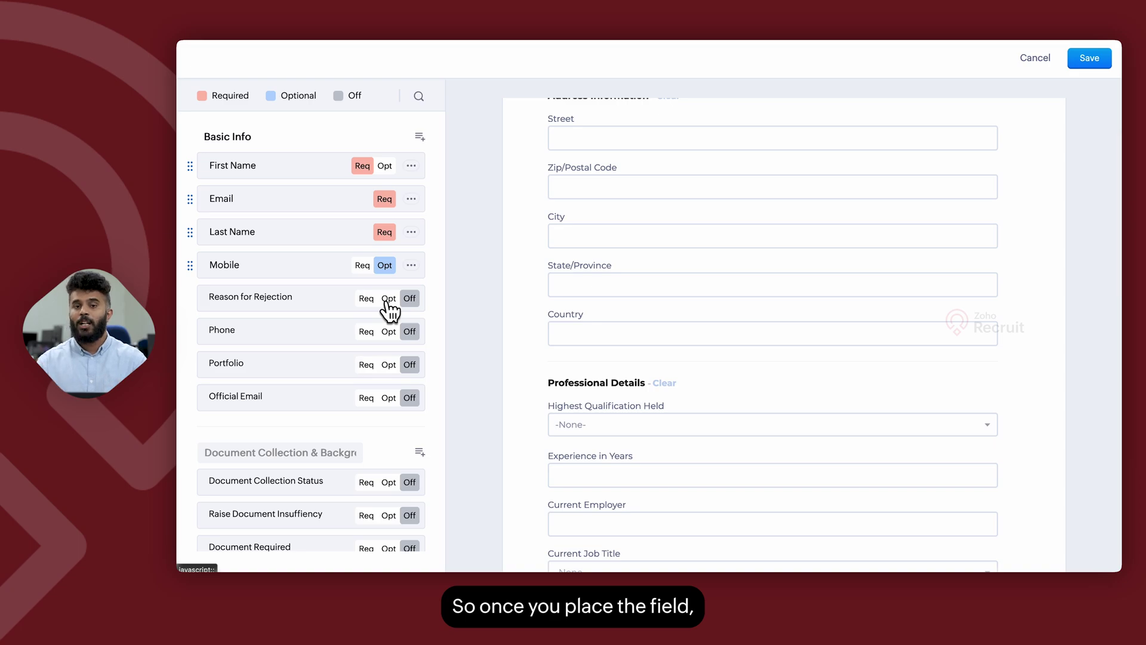
pyautogui.click(412, 267)
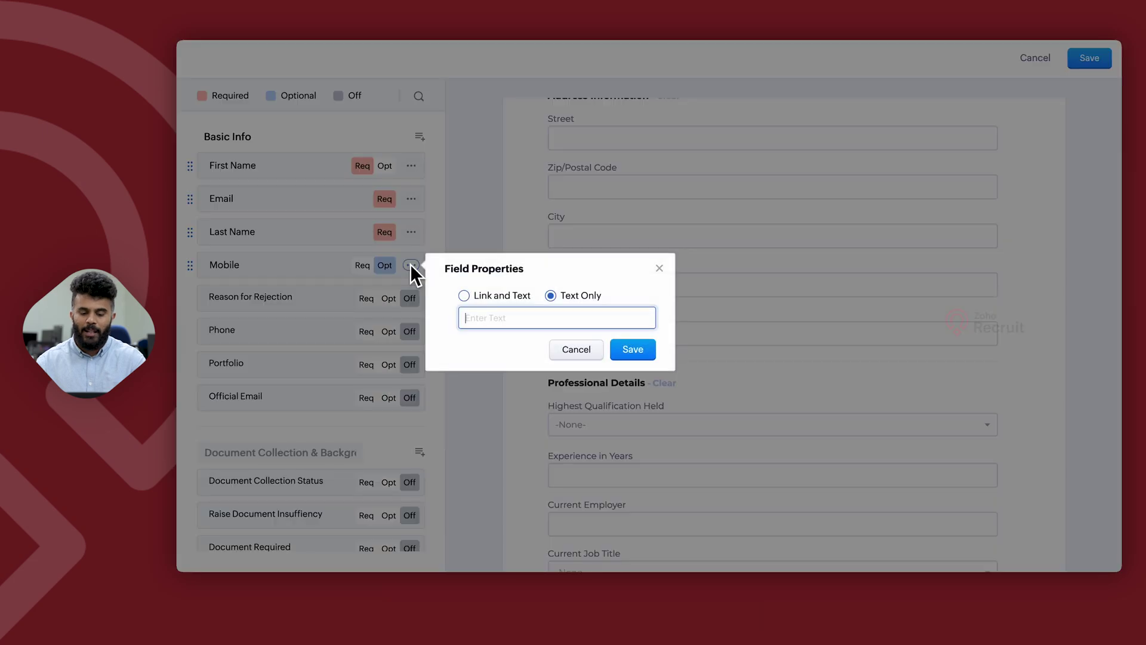
# Step: Try Link and Text for the Mobile field hint, cancel it, and save the vendor form fields
pyautogui.click(465, 296)
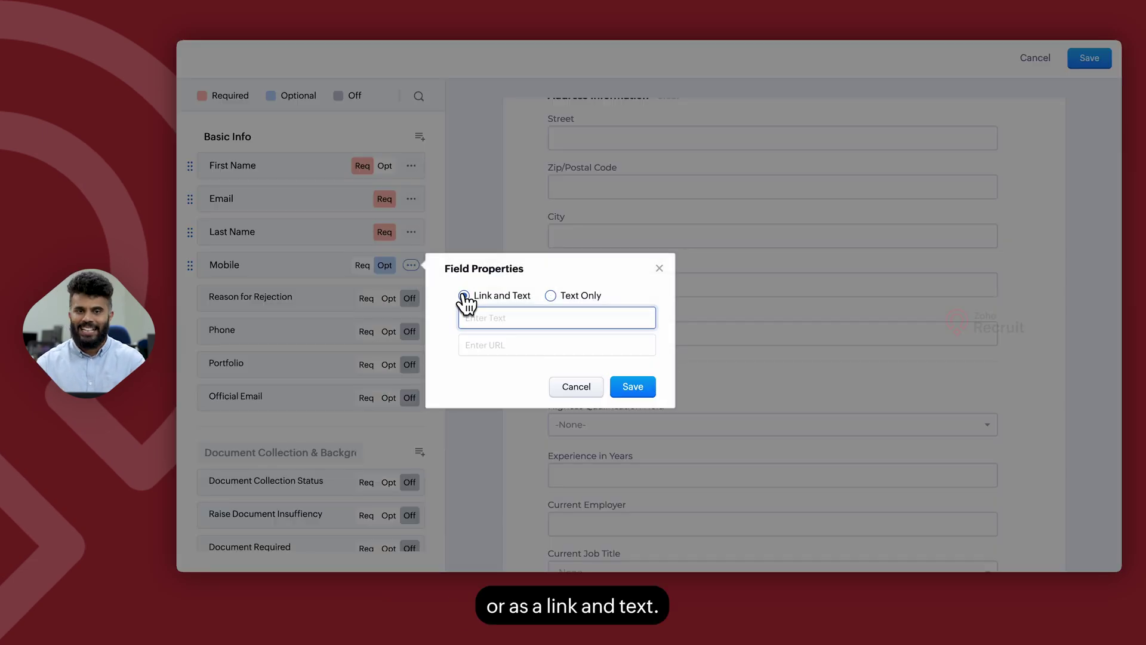
pyautogui.click(583, 390)
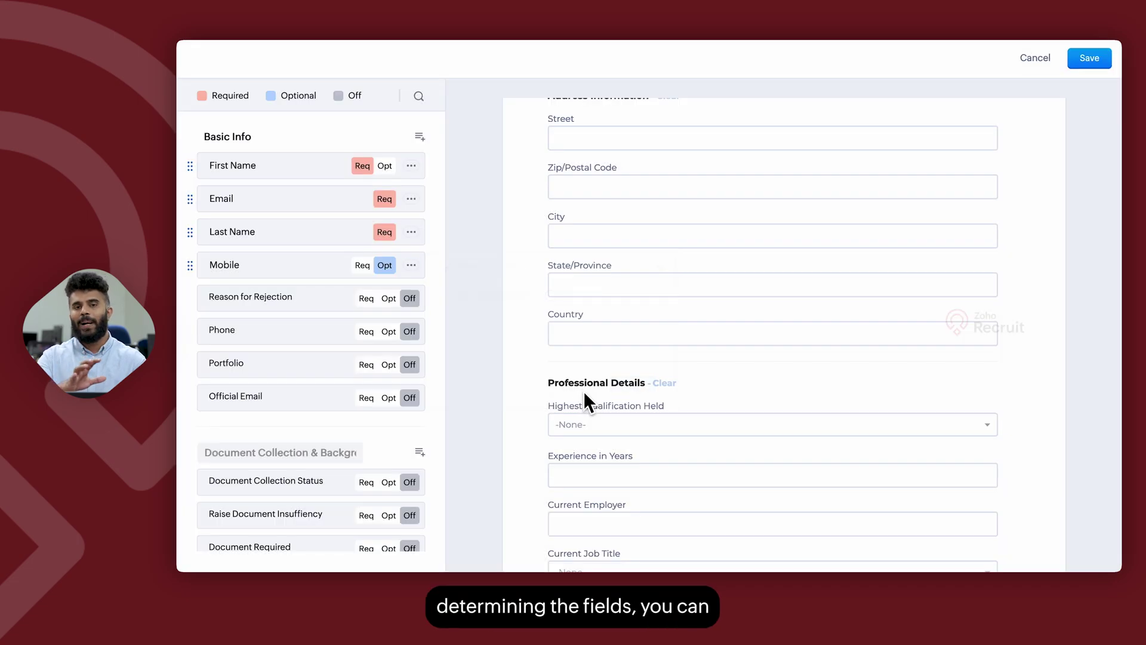
pyautogui.click(1084, 60)
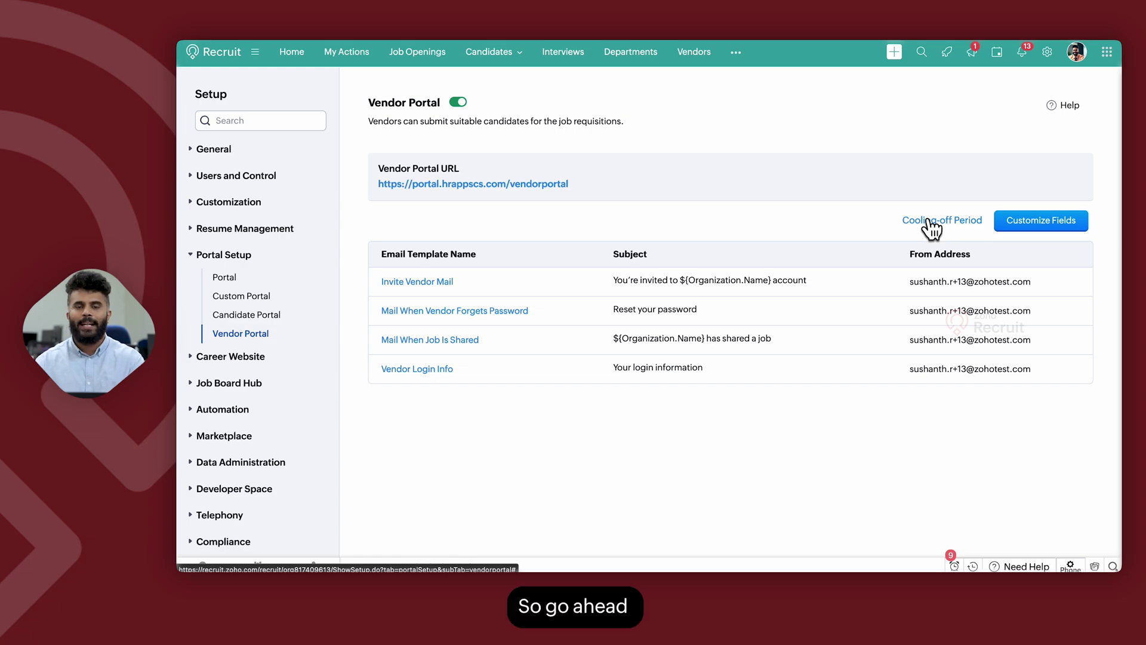
# Step: Change the candidate cooling-off period from 180 to 15 days
pyautogui.click(928, 221)
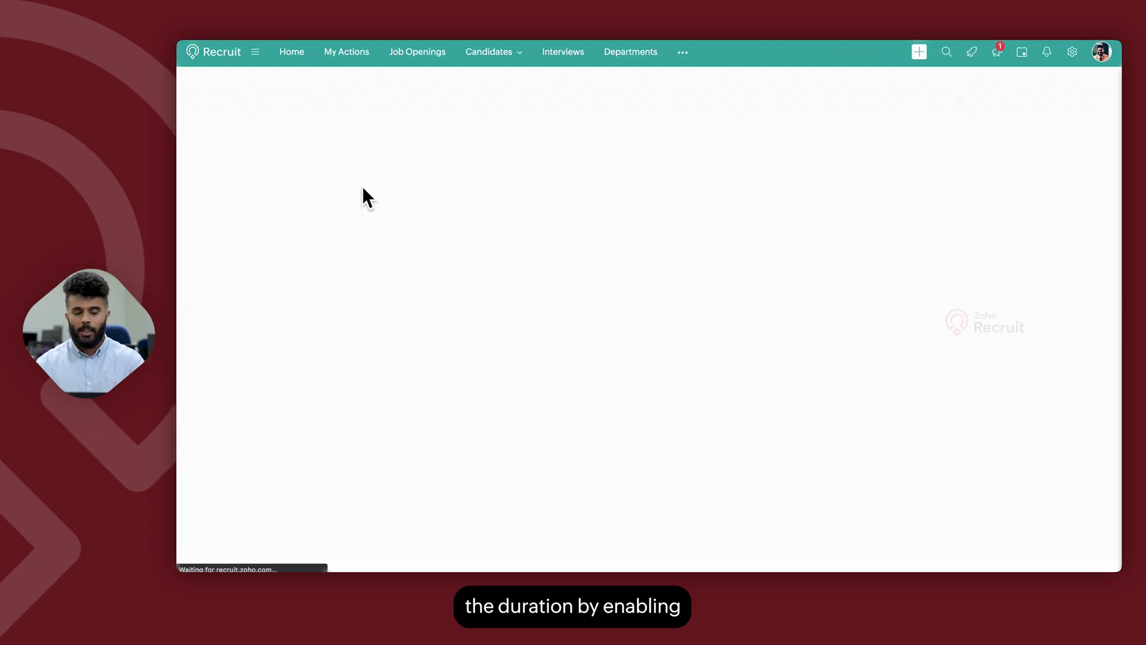
pyautogui.click(327, 169)
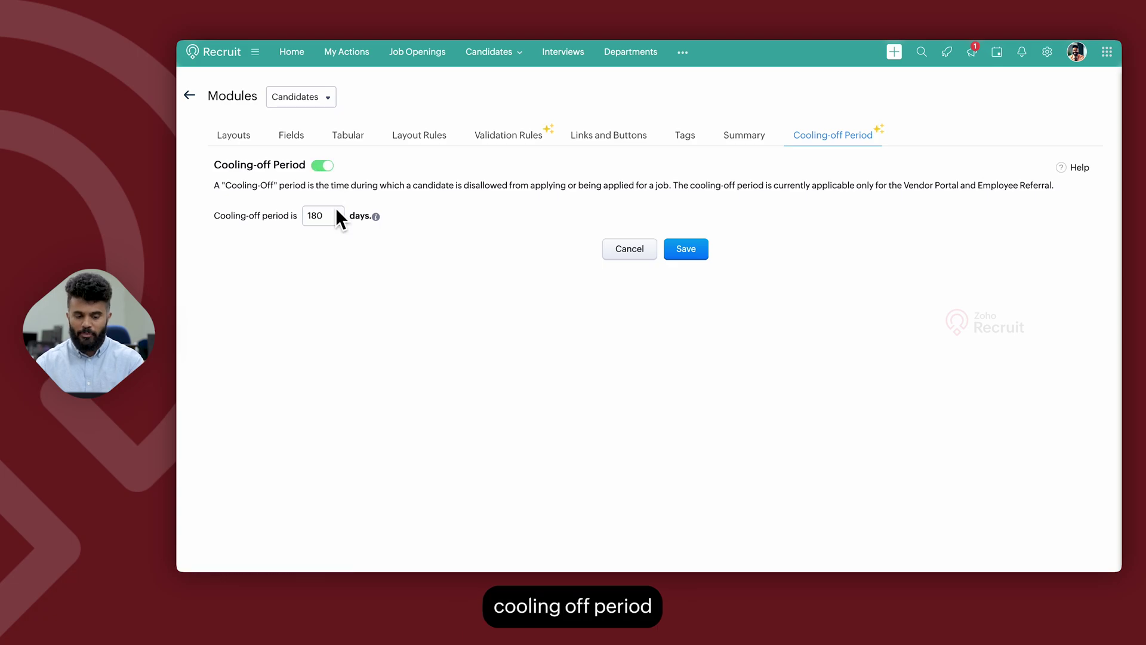
pyautogui.moveTo(332, 220); pyautogui.dragTo(282, 224)
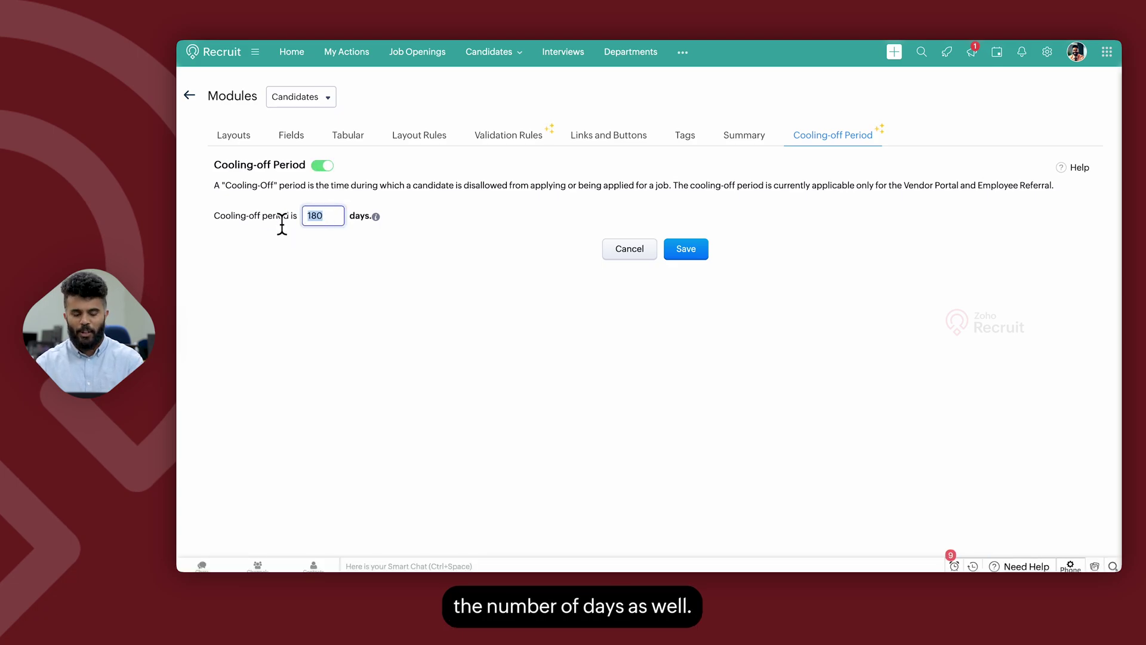
pyautogui.write('15')
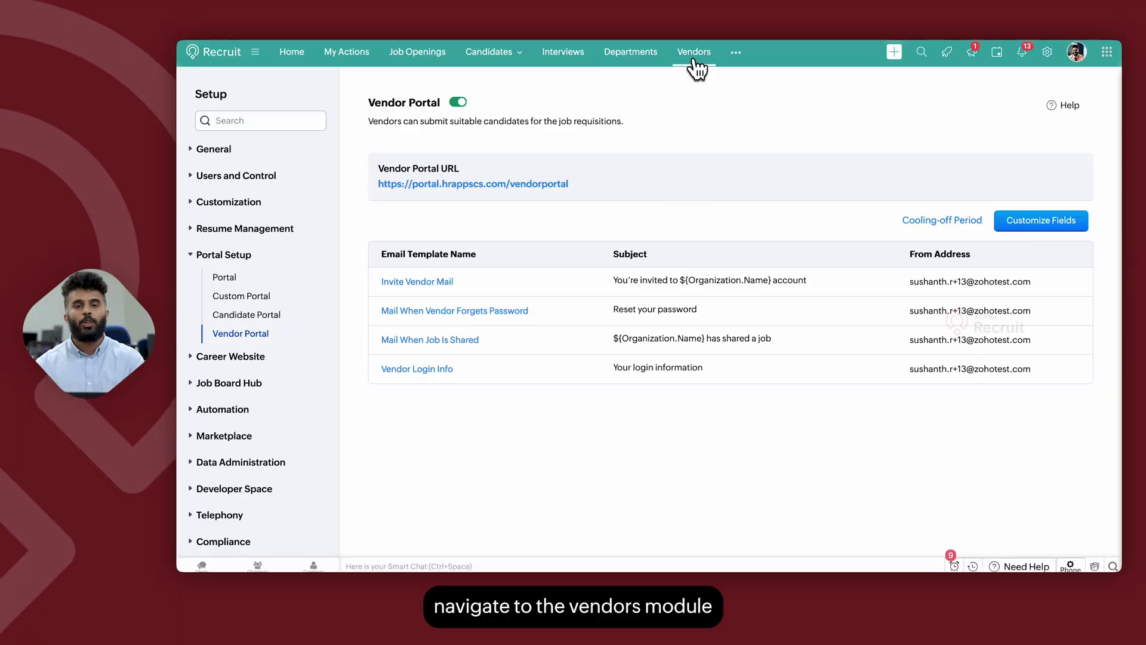
# Step: Show the Vendors list and start, then abandon, a new vendor form
pyautogui.click(693, 52)
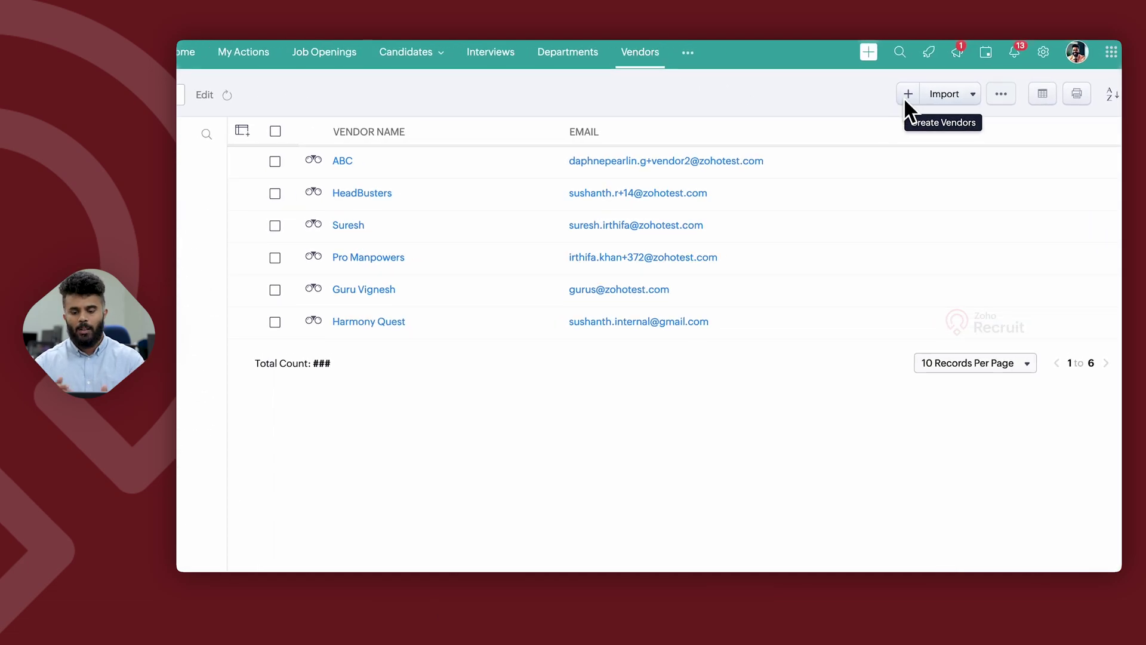
pyautogui.click(905, 97)
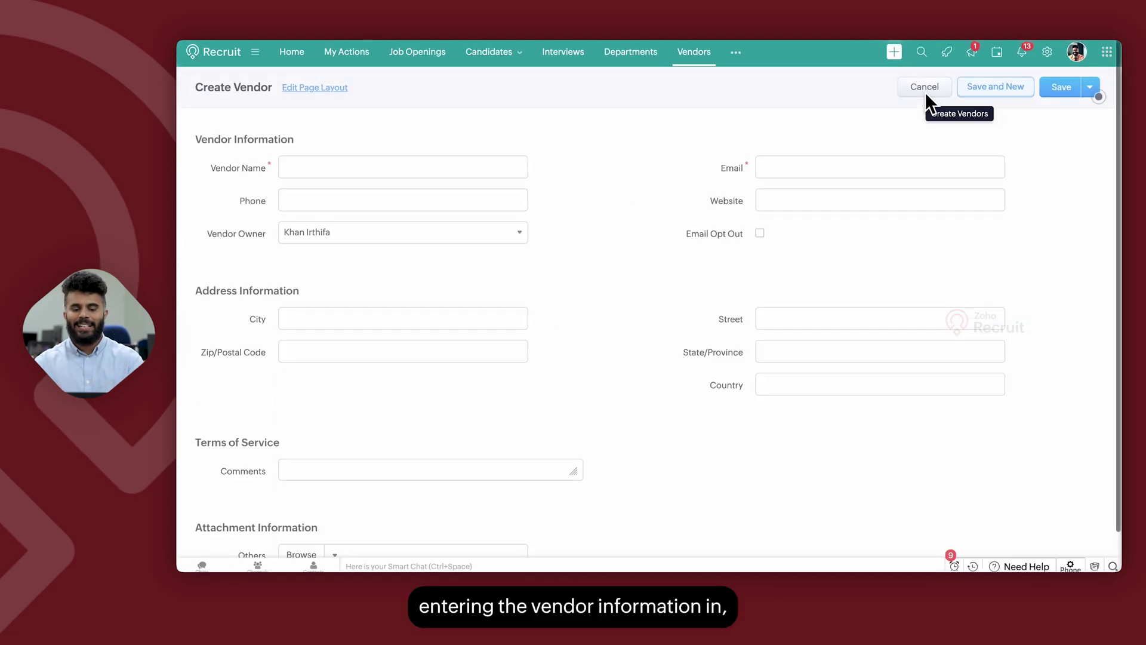
pyautogui.click(696, 55)
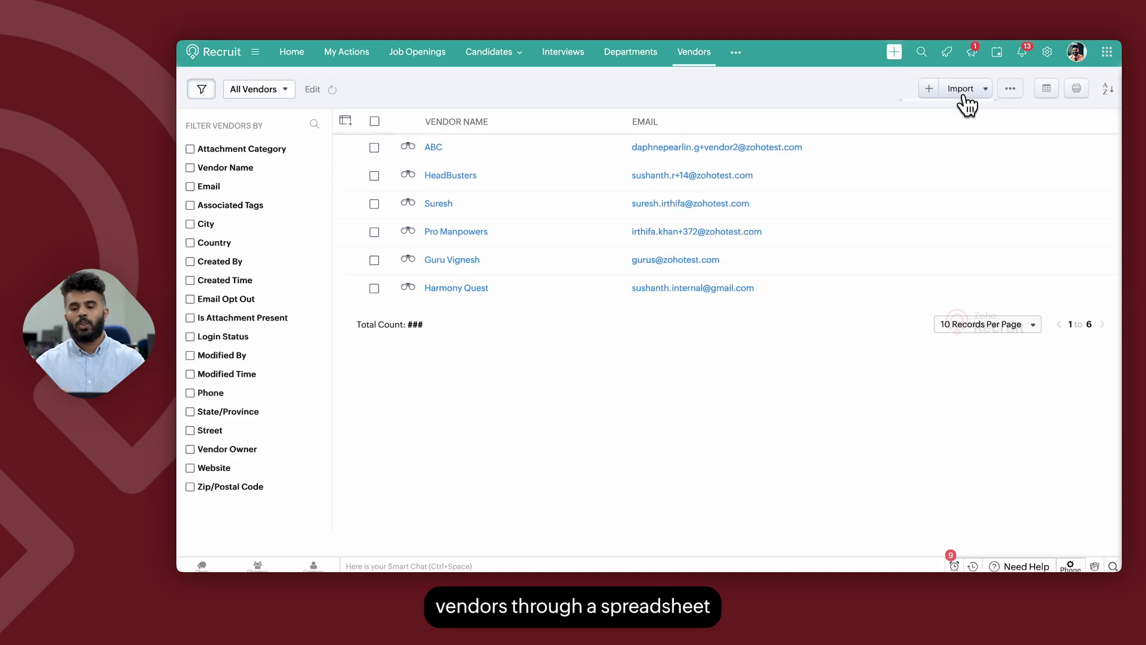
# Step: Look over the vendor Import options, dismiss them, and open the HeadBusters vendor record
pyautogui.click(963, 93)
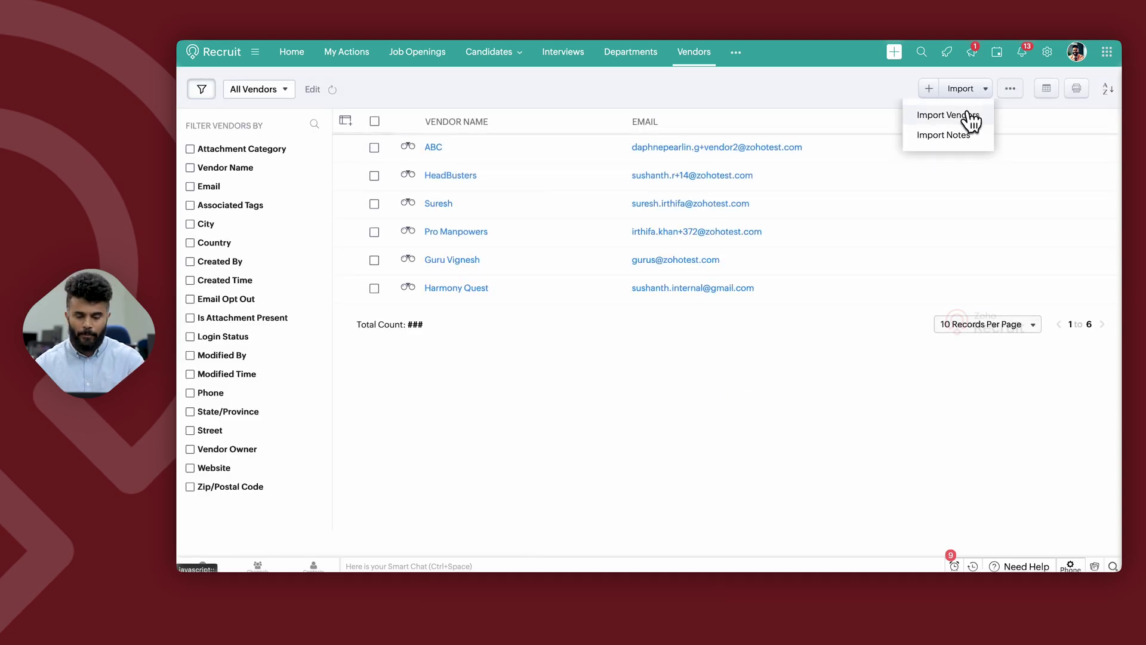
pyautogui.moveTo(969, 119); pyautogui.dragTo(782, 88)
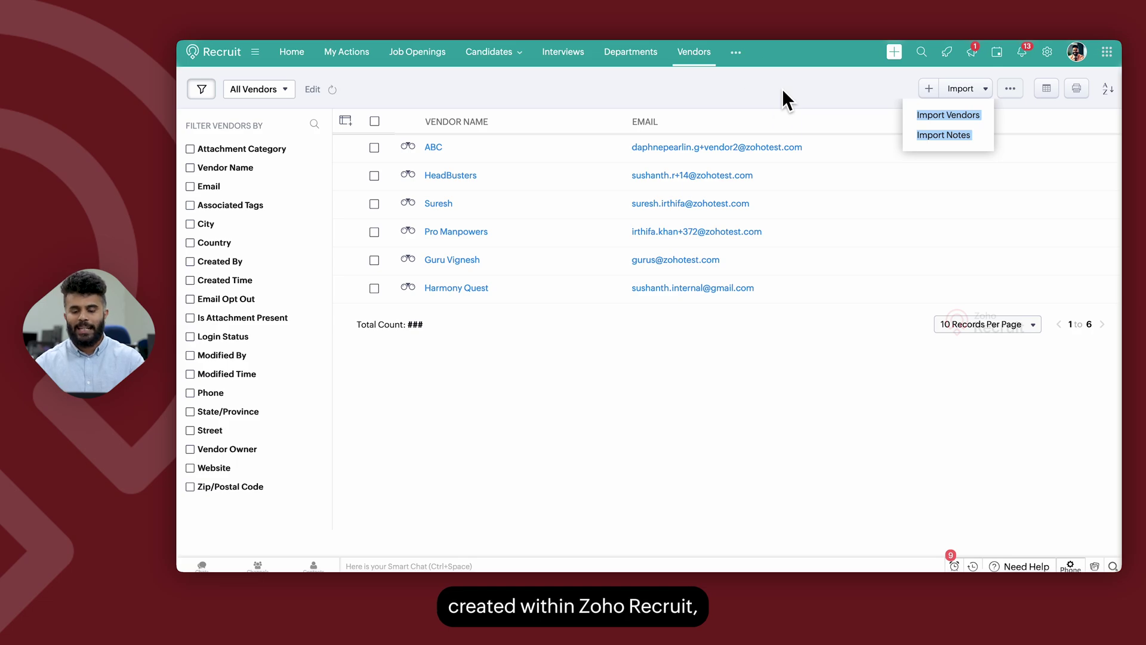
pyautogui.click(622, 451)
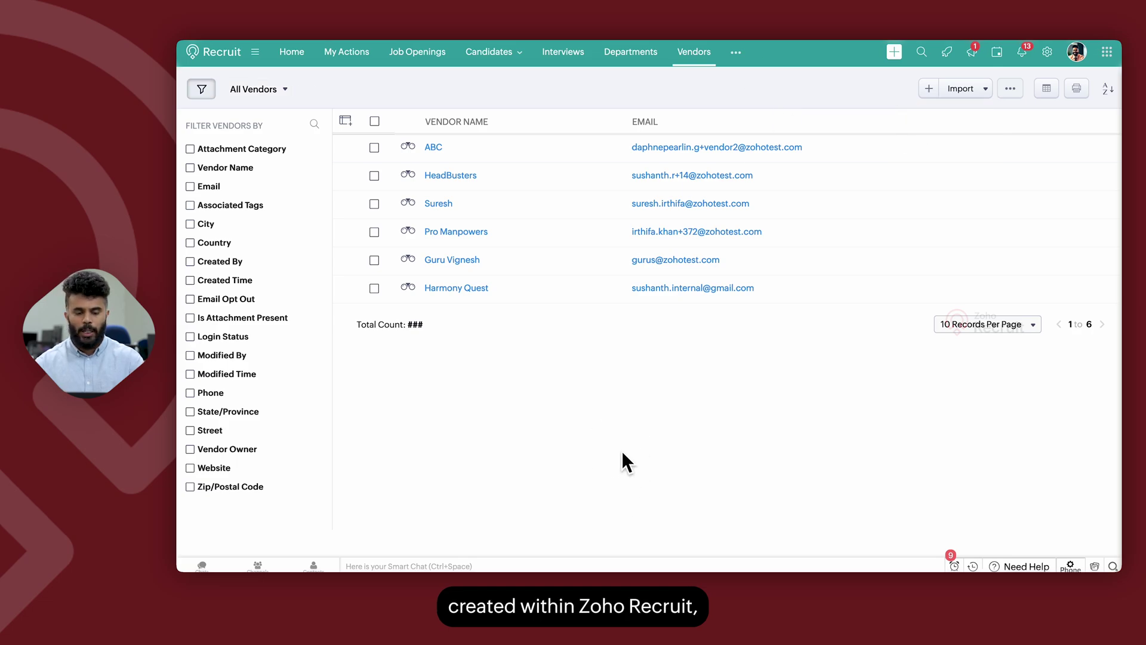
pyautogui.click(457, 173)
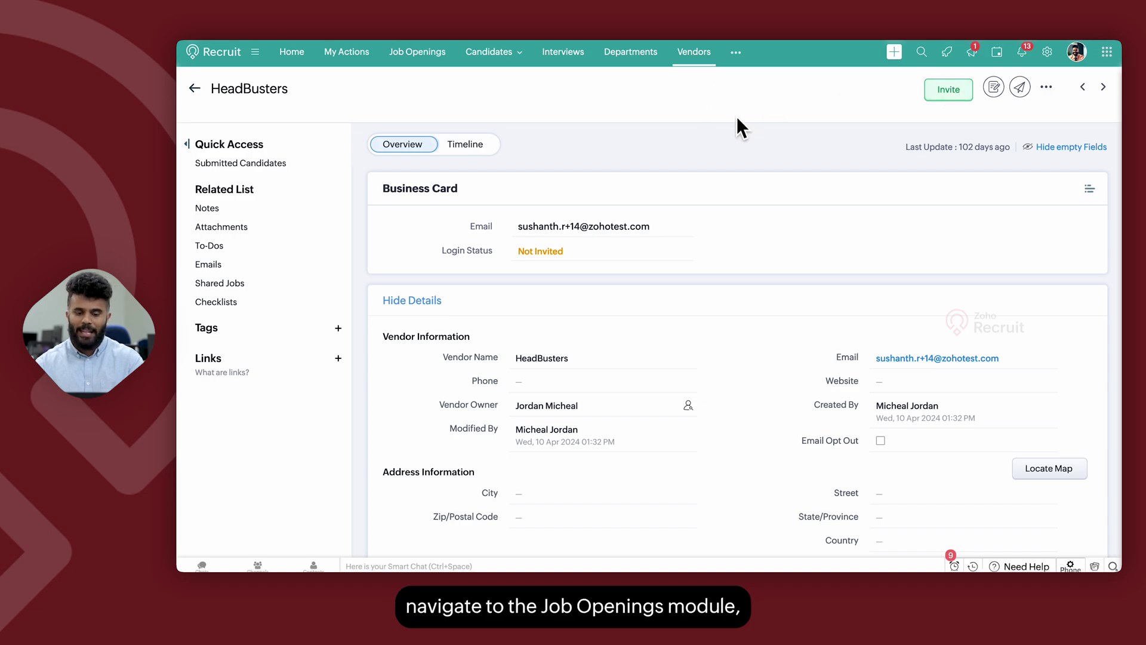
# Step: Go to the Job Openings list
pyautogui.click(412, 54)
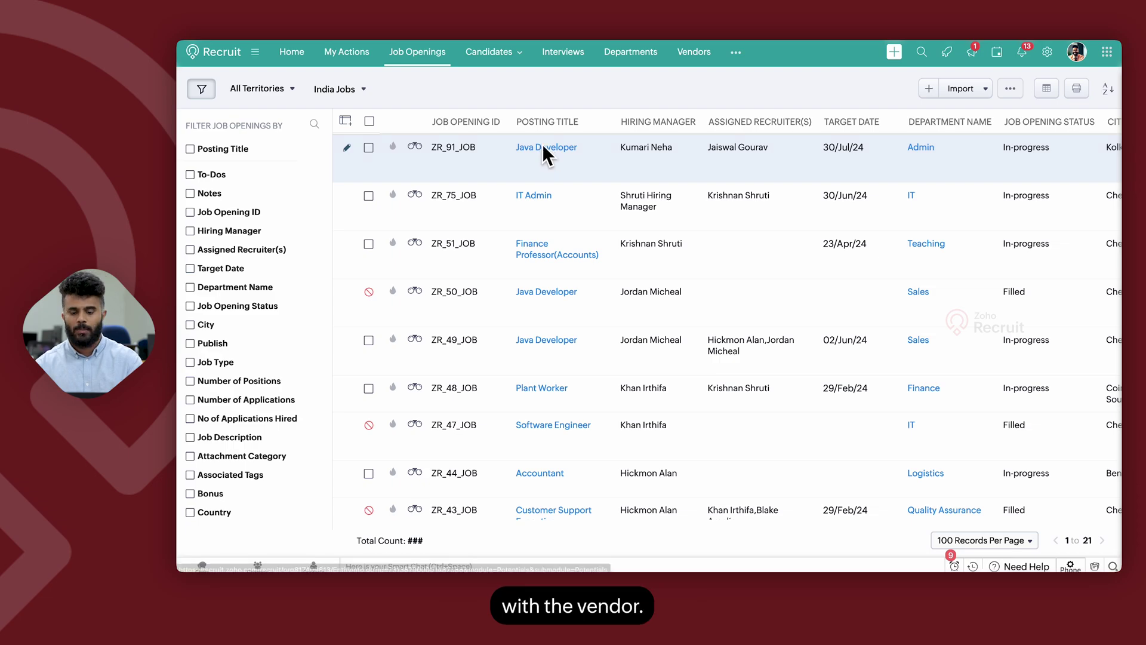
# Step: Choose Share To Vendors from the Java Developer (ZR_91_JOB) opening's actions menu
pyautogui.click(543, 146)
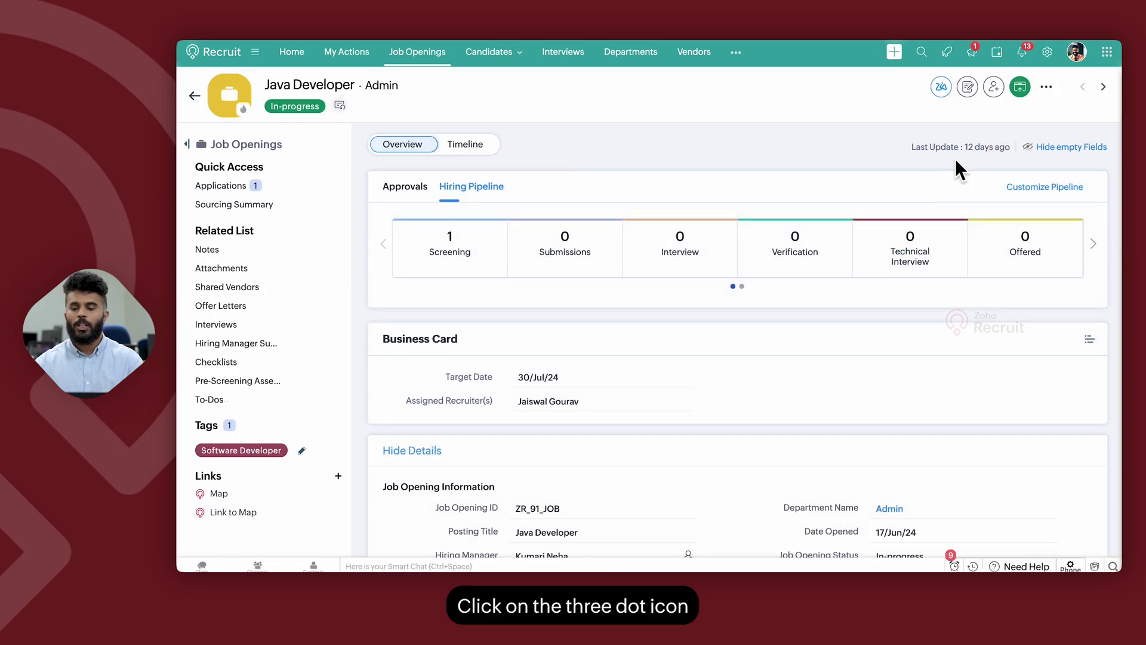
pyautogui.click(1046, 86)
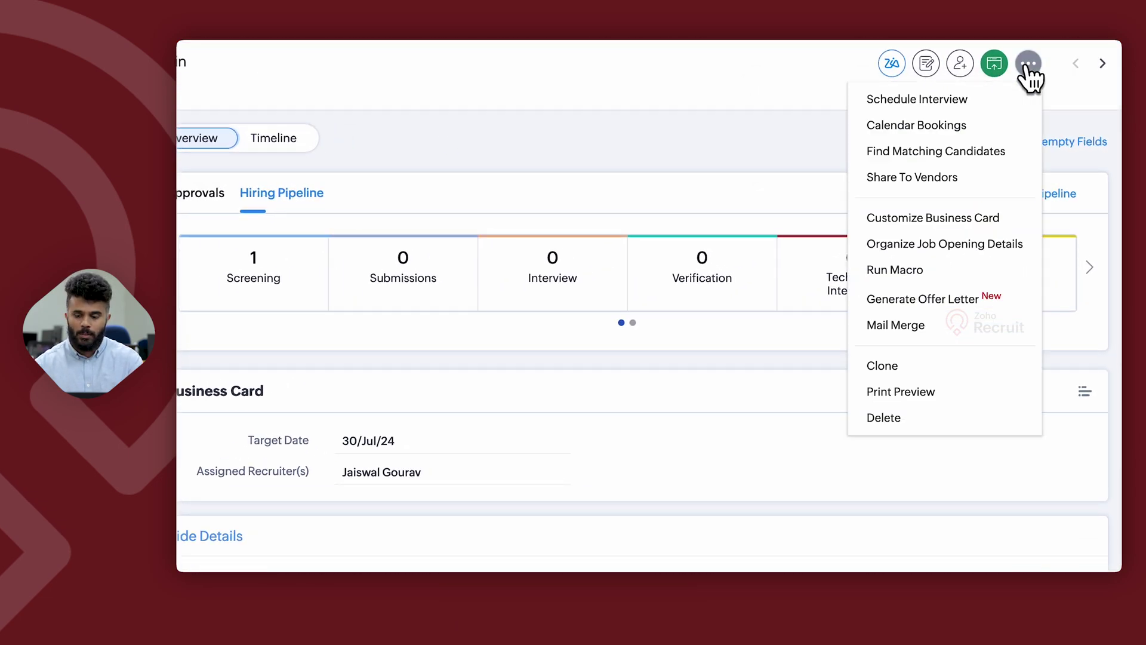
pyautogui.click(947, 183)
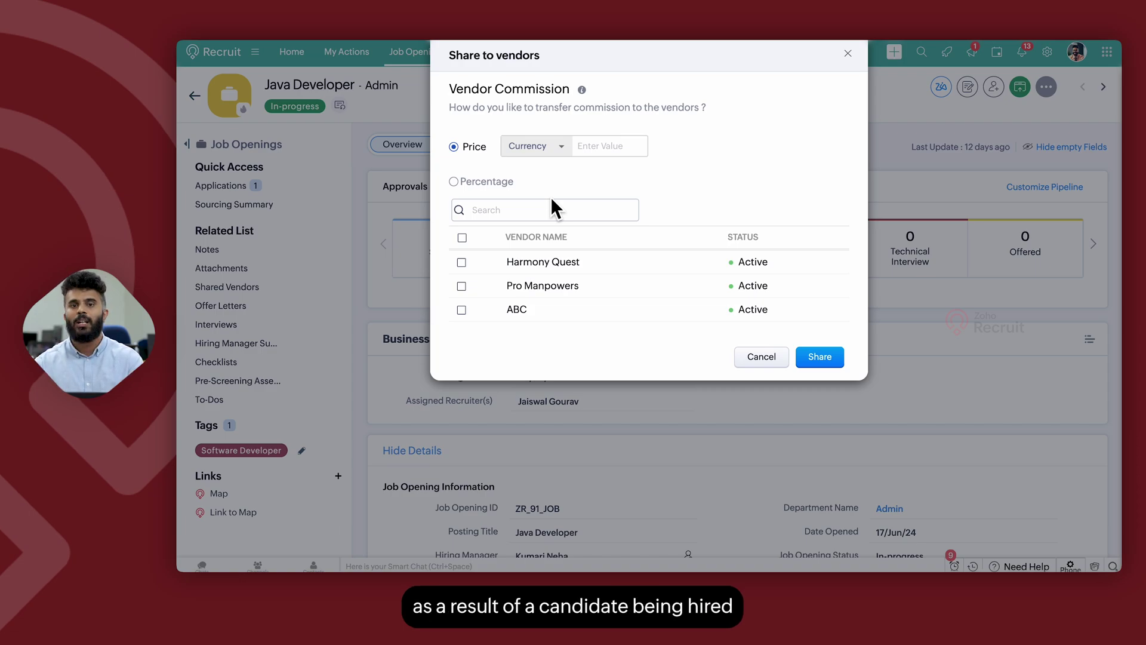
# Step: Share Java Developer with Pro Manpowers at an INR 1000 commission, then return to Vendor Portal settings
pyautogui.click(541, 151)
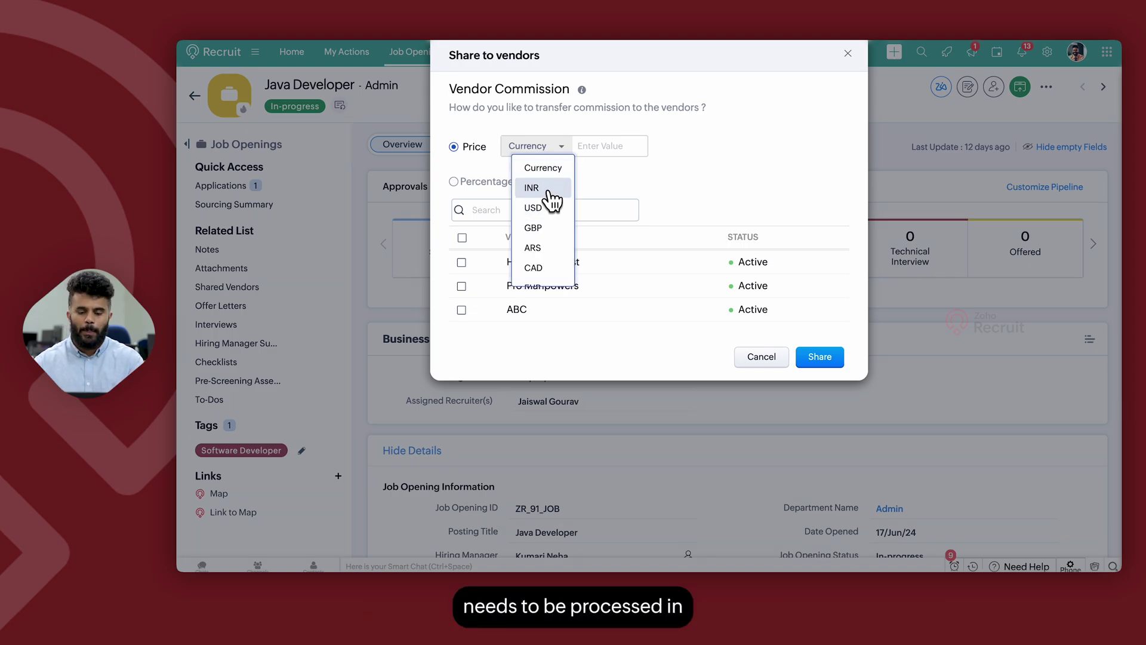
pyautogui.click(549, 188)
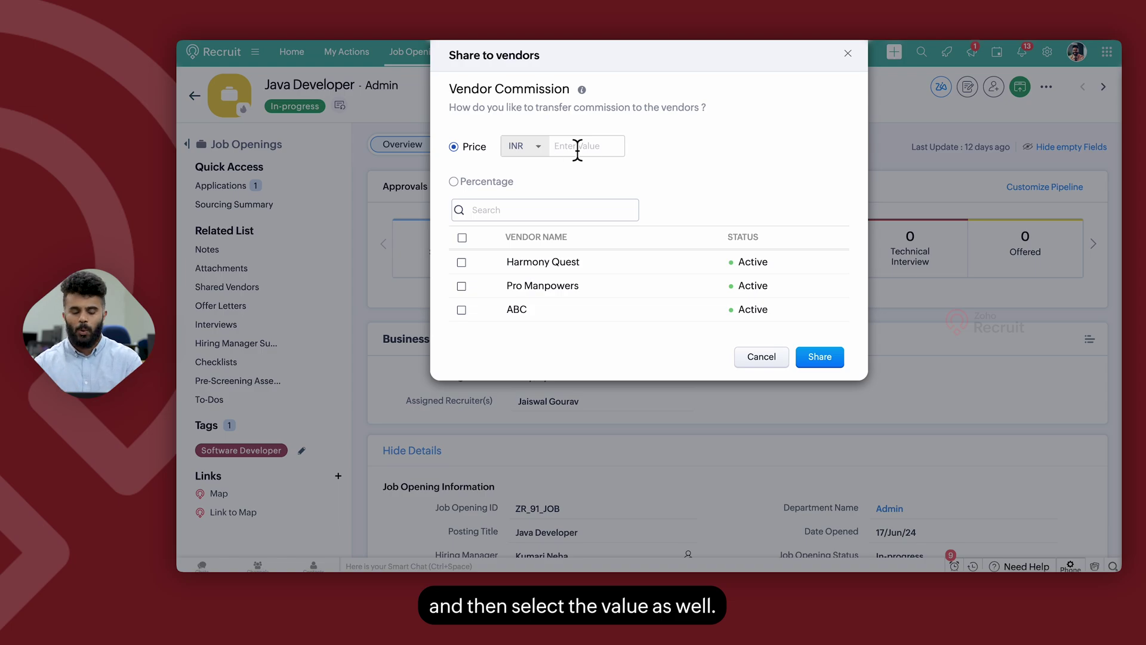
pyautogui.write('1000')
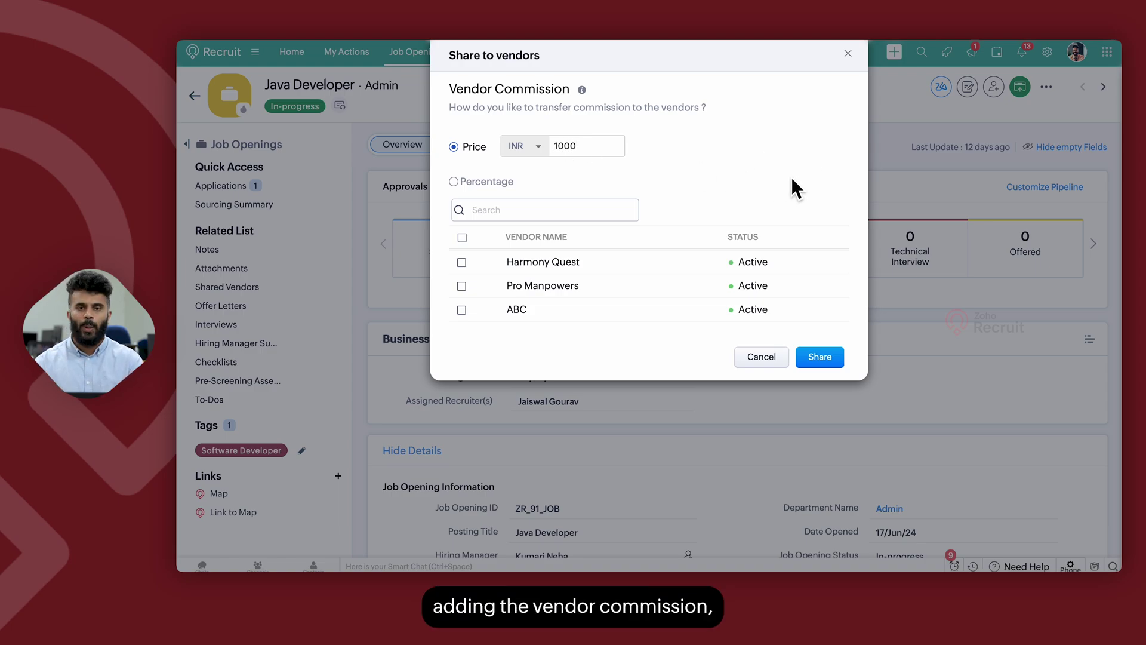
pyautogui.click(461, 286)
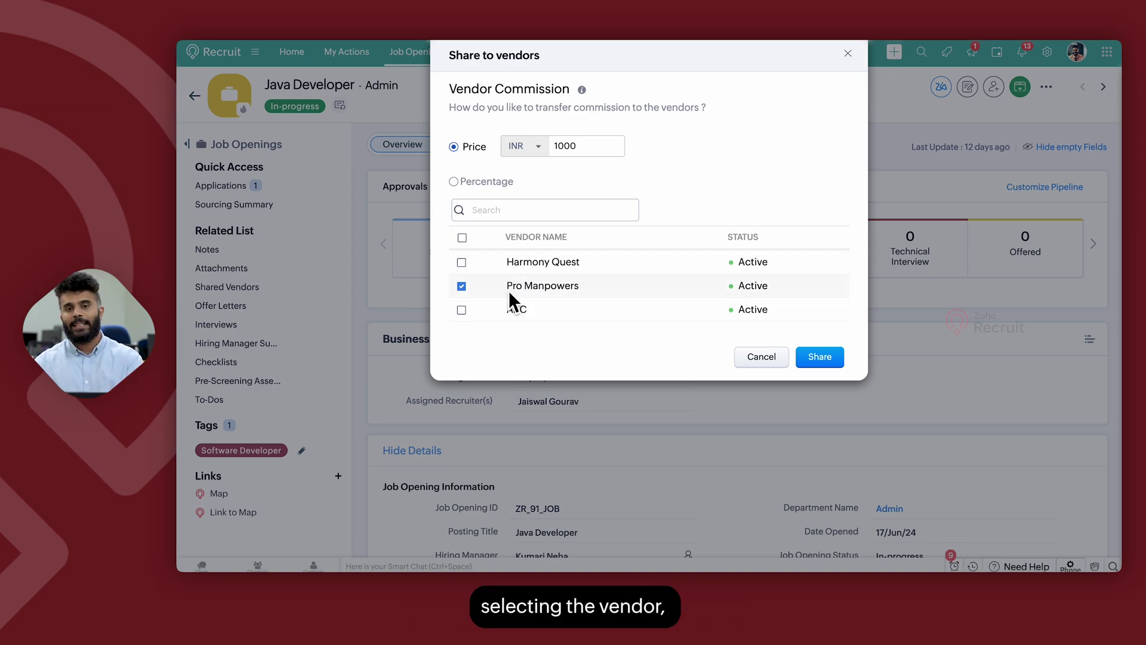
pyautogui.click(816, 360)
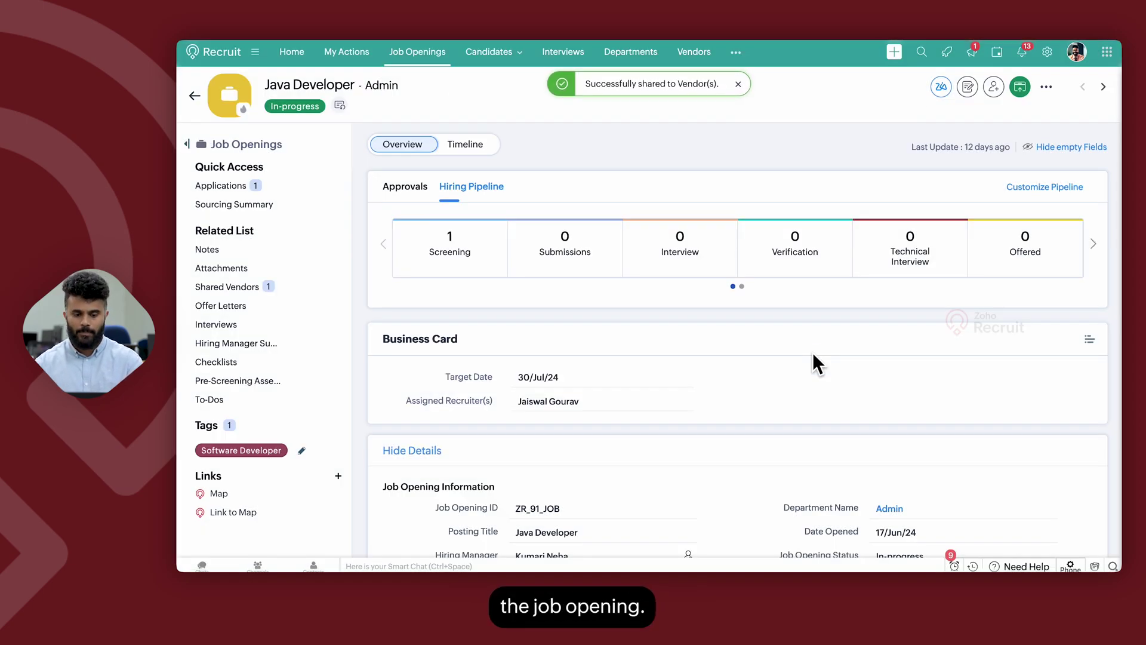
pyautogui.click(1048, 52)
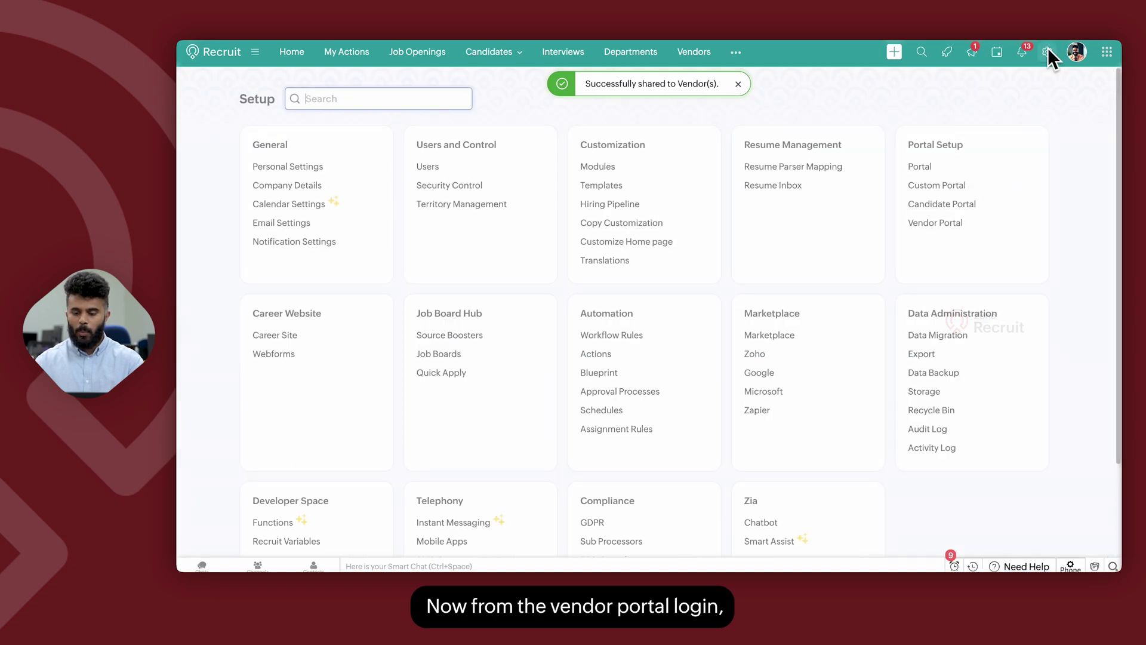
pyautogui.click(935, 223)
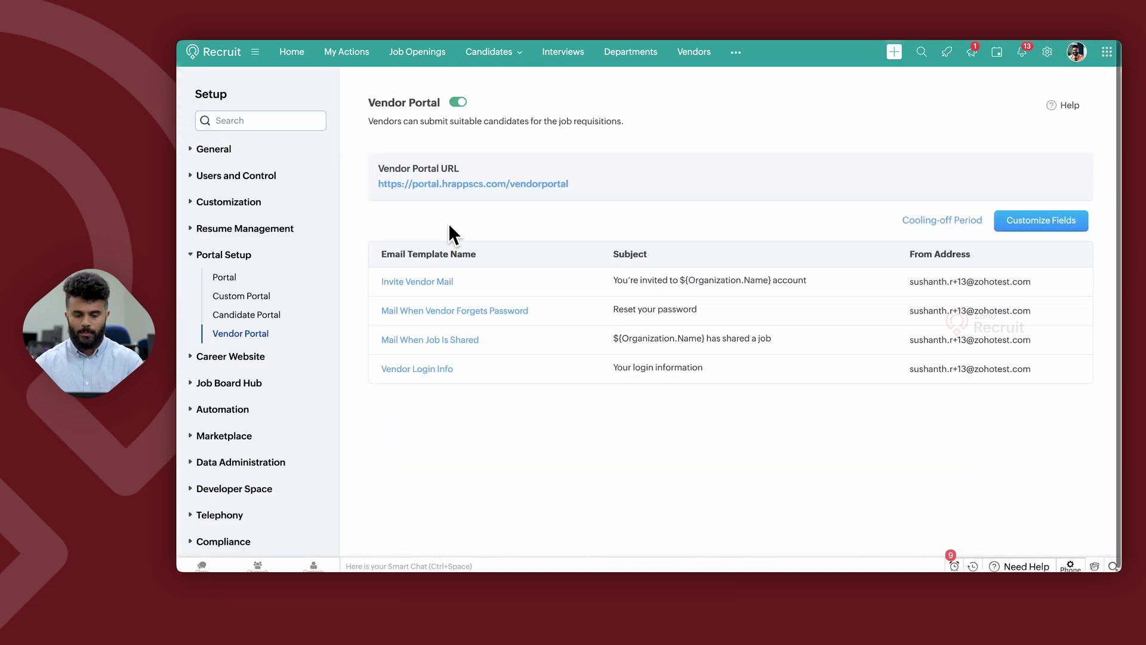
# Step: Sign in at the Vendor Portal URL with the vendor's login email and password
pyautogui.click(447, 184)
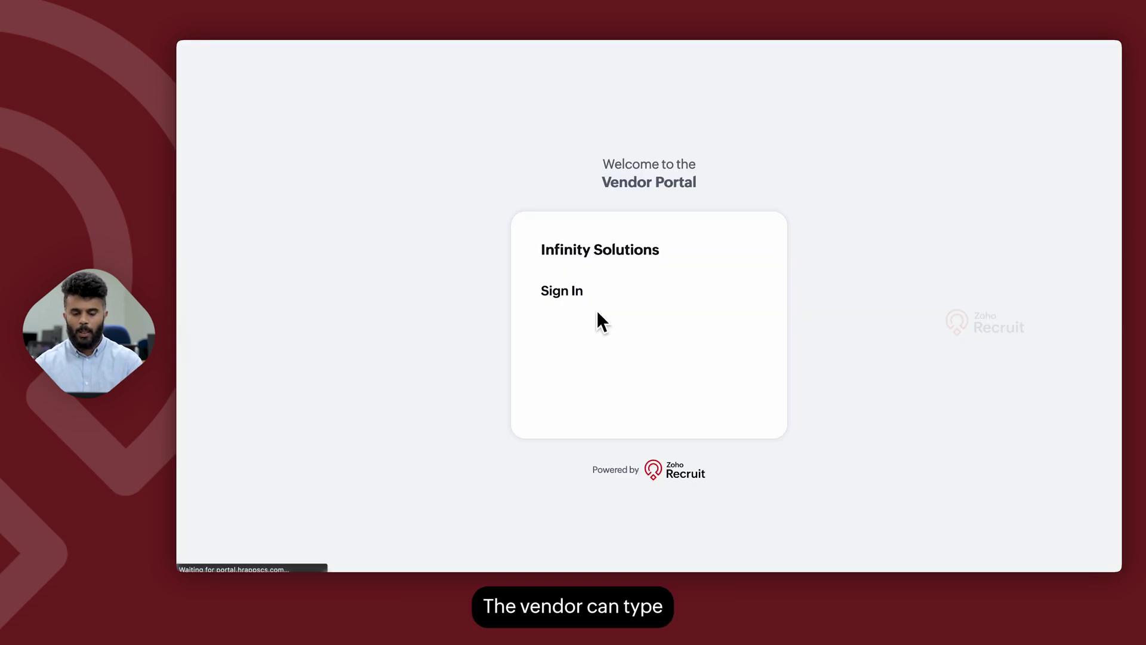
pyautogui.click(606, 317)
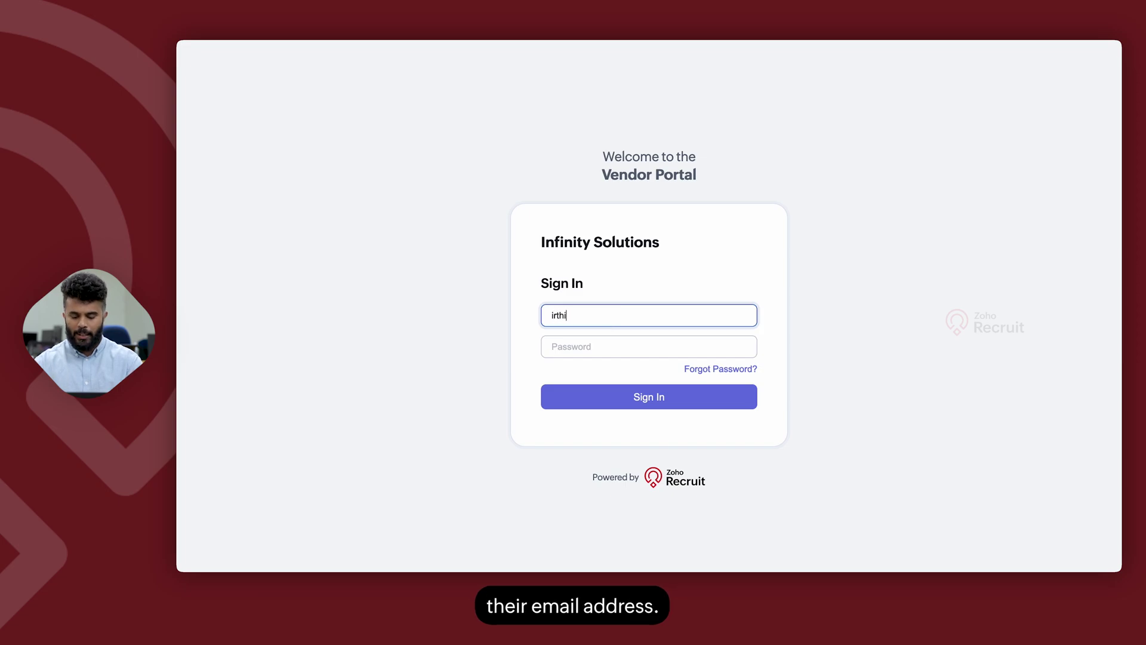
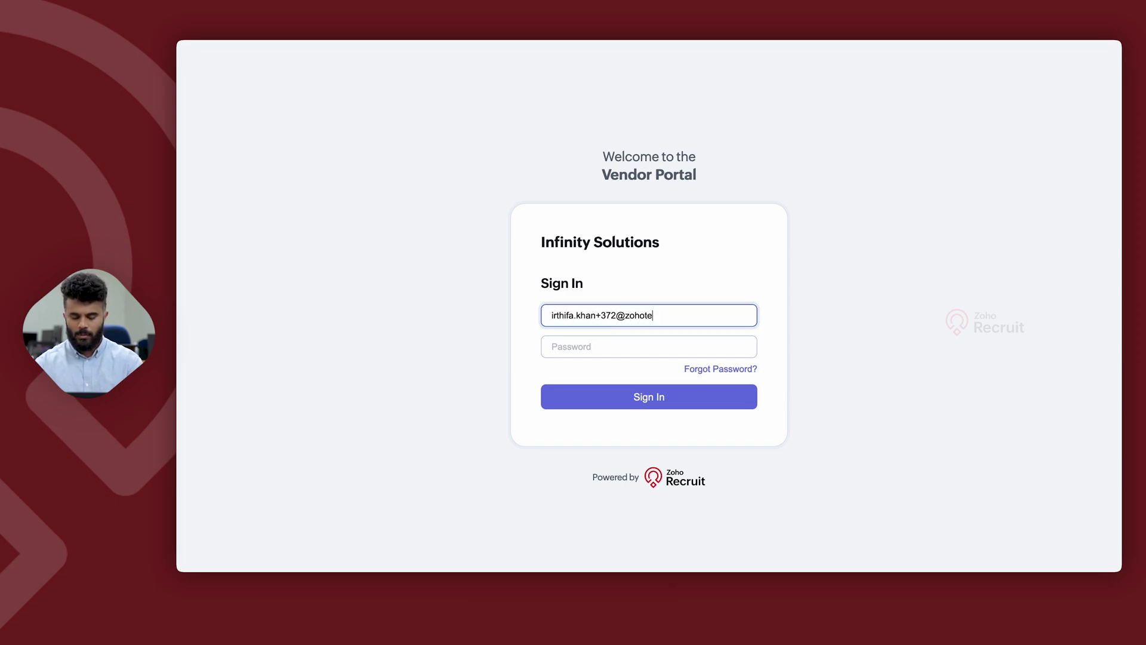
pyautogui.press('Tab')
pyautogui.write('••••')
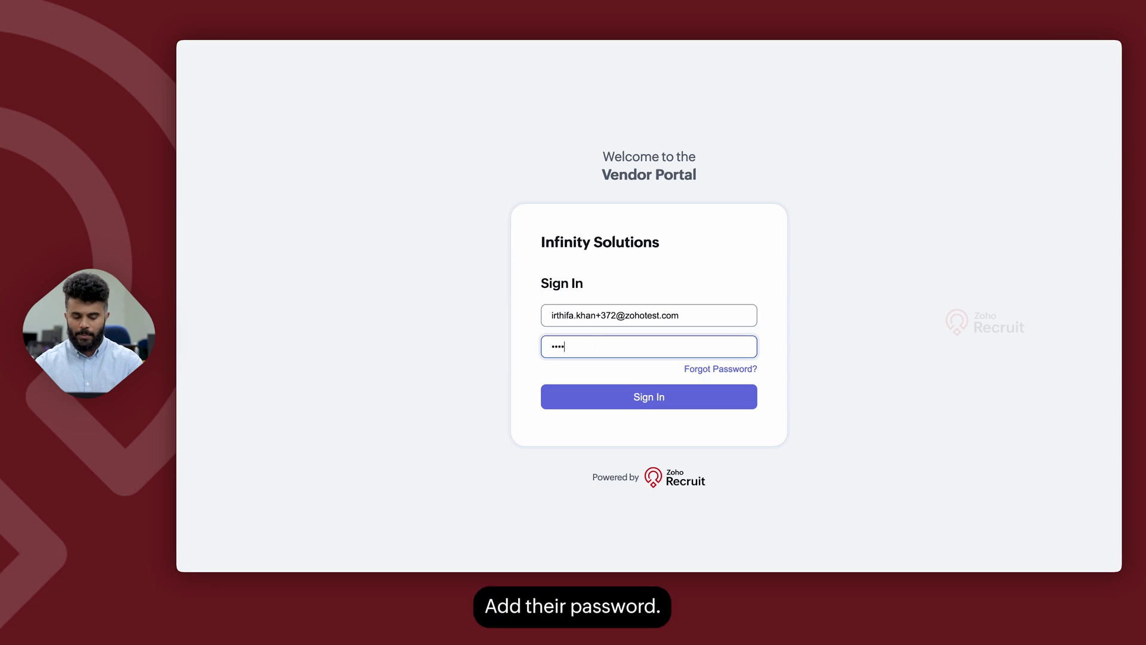
pyautogui.write('••••')
pyautogui.press('Return')
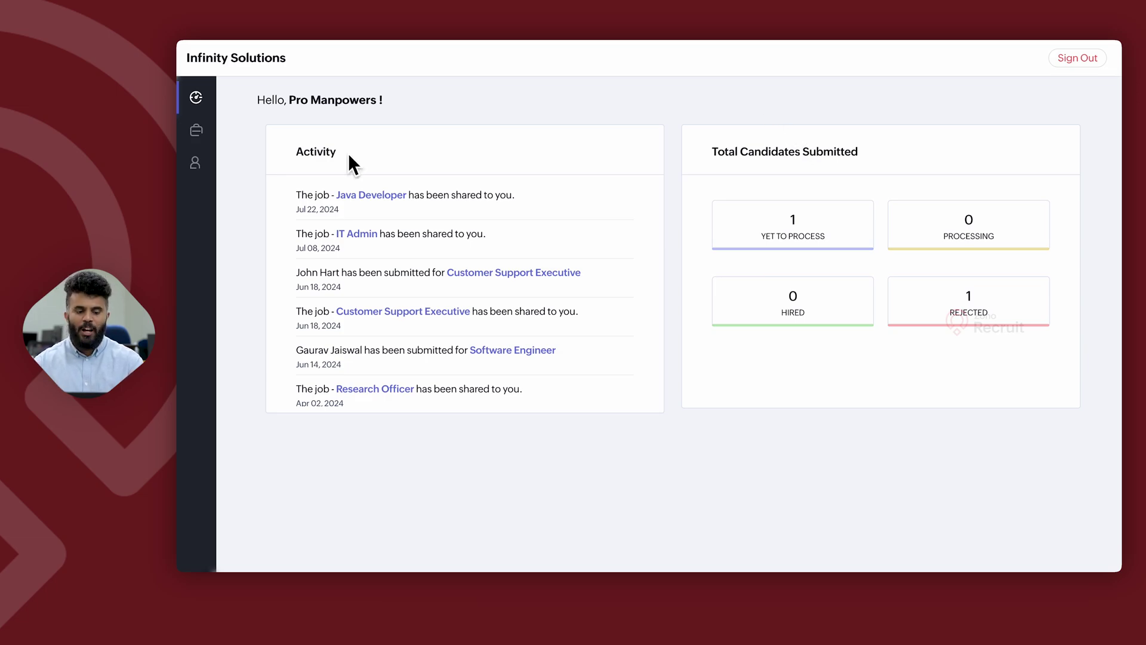
# Step: Bring up the Java Developer job details from the vendor portal's Jobs list
pyautogui.click(197, 136)
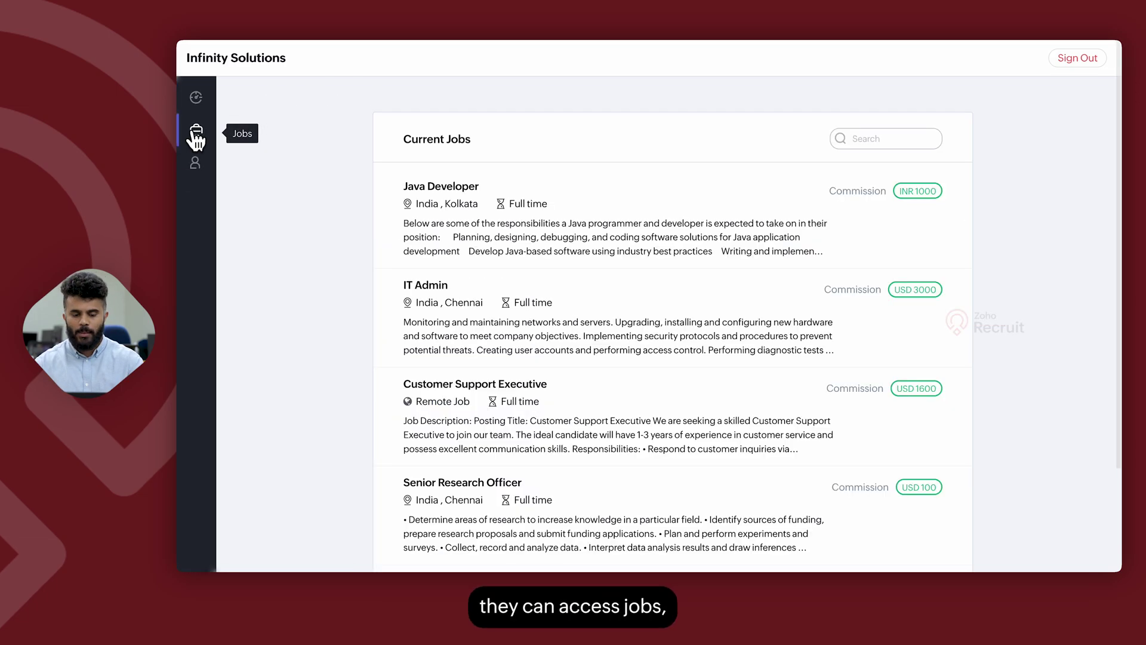
pyautogui.click(422, 190)
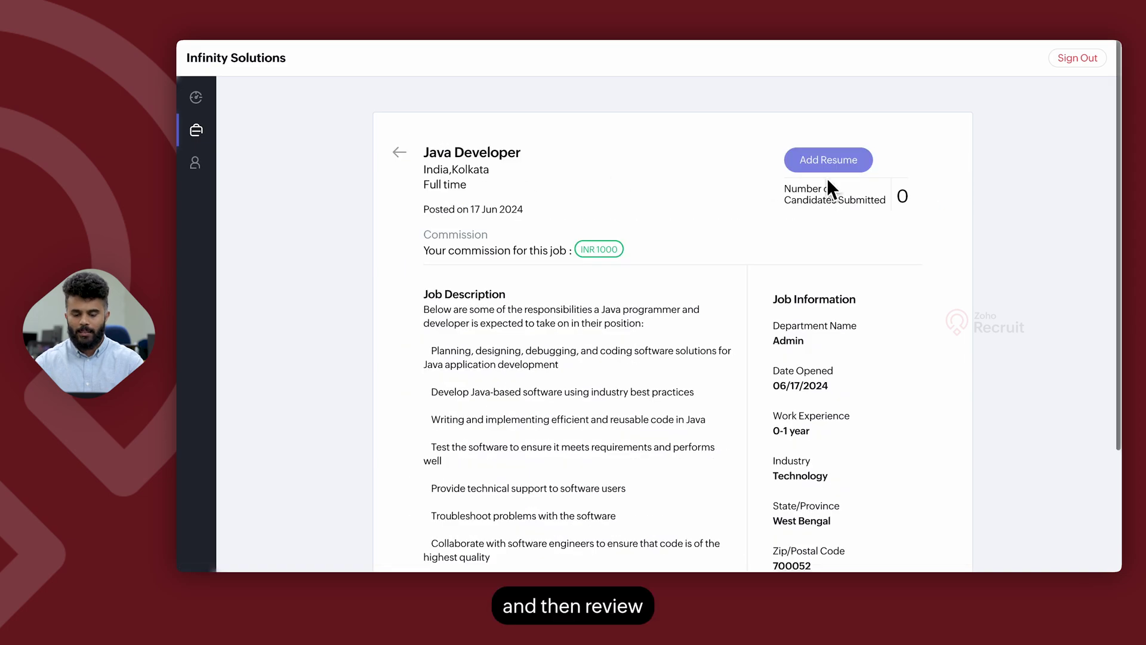
pyautogui.scroll(-3, 606, 418)
pyautogui.scroll(3, 606, 358)
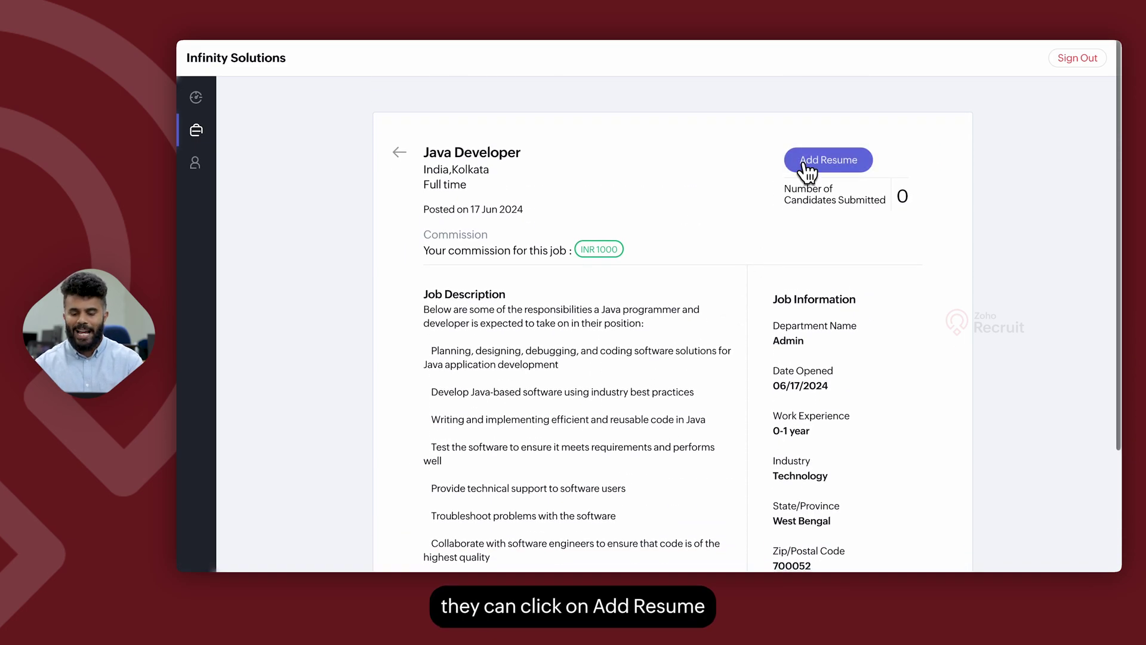
pyautogui.click(805, 162)
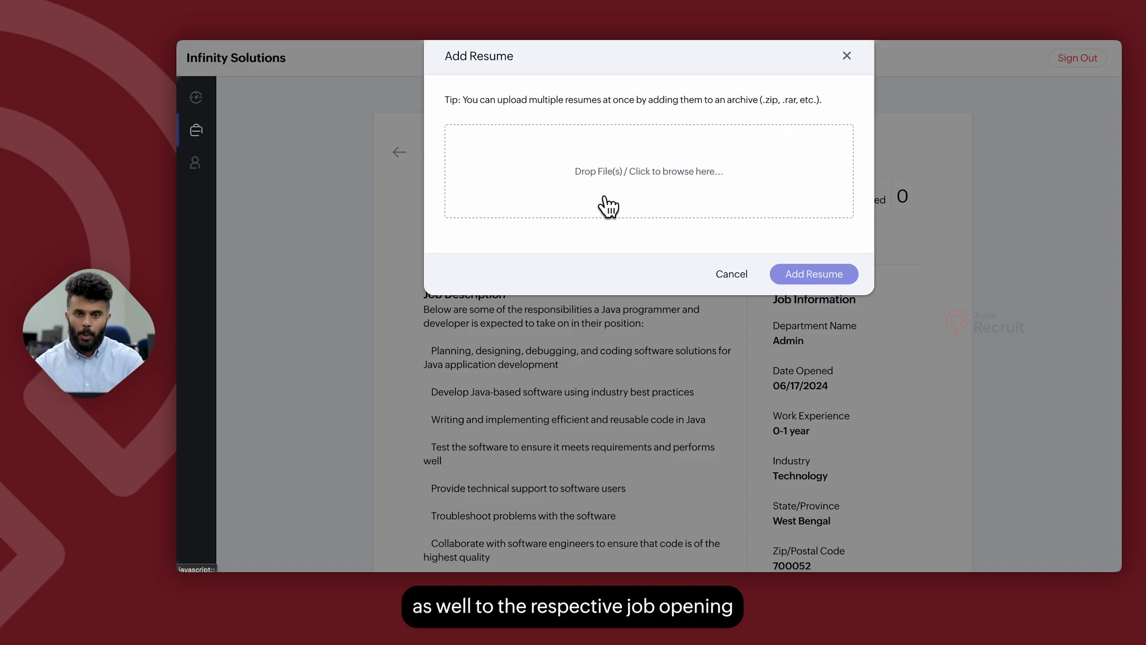
pyautogui.click(724, 272)
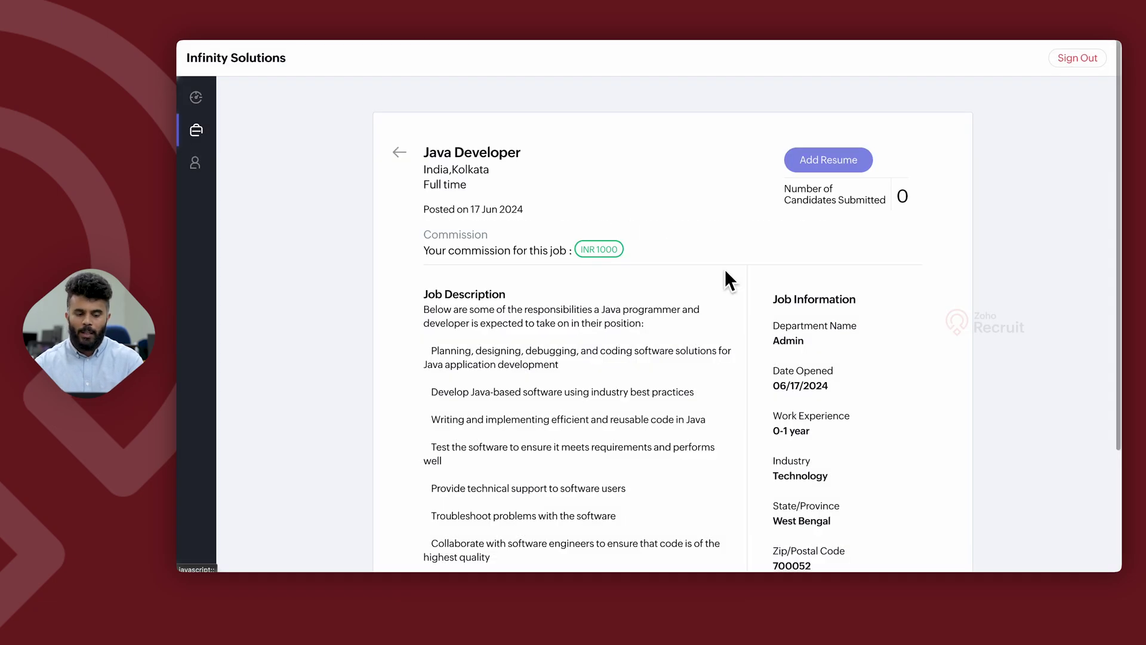
# Step: Review the three already submitted candidates and their statuses, then go back to Current Jobs
pyautogui.click(192, 168)
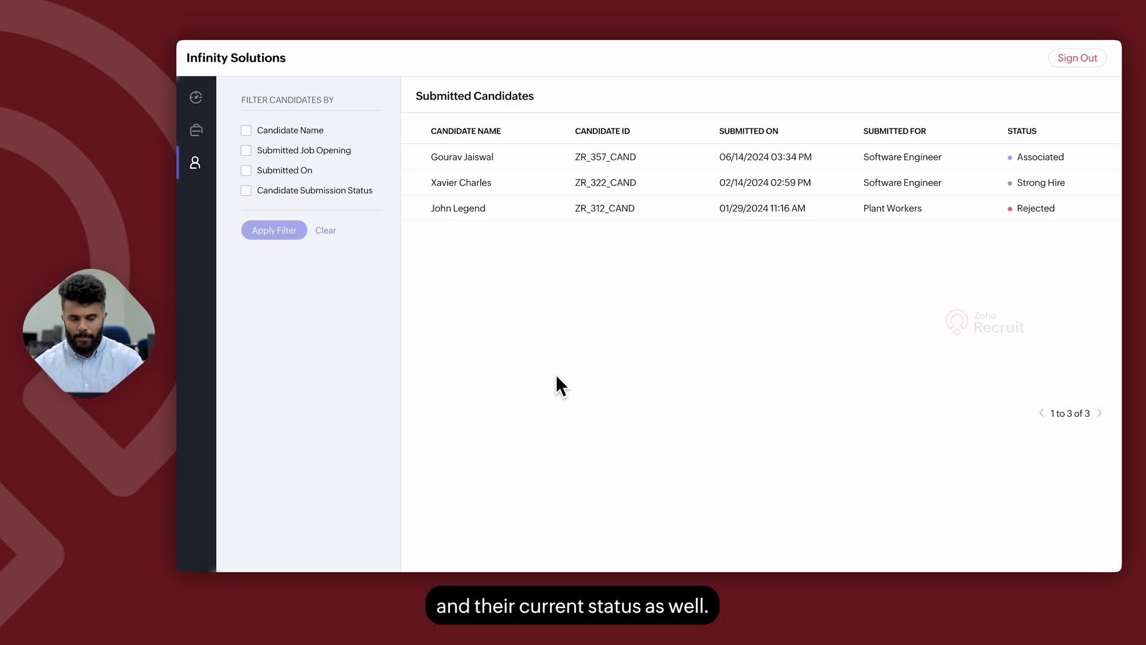
pyautogui.click(197, 130)
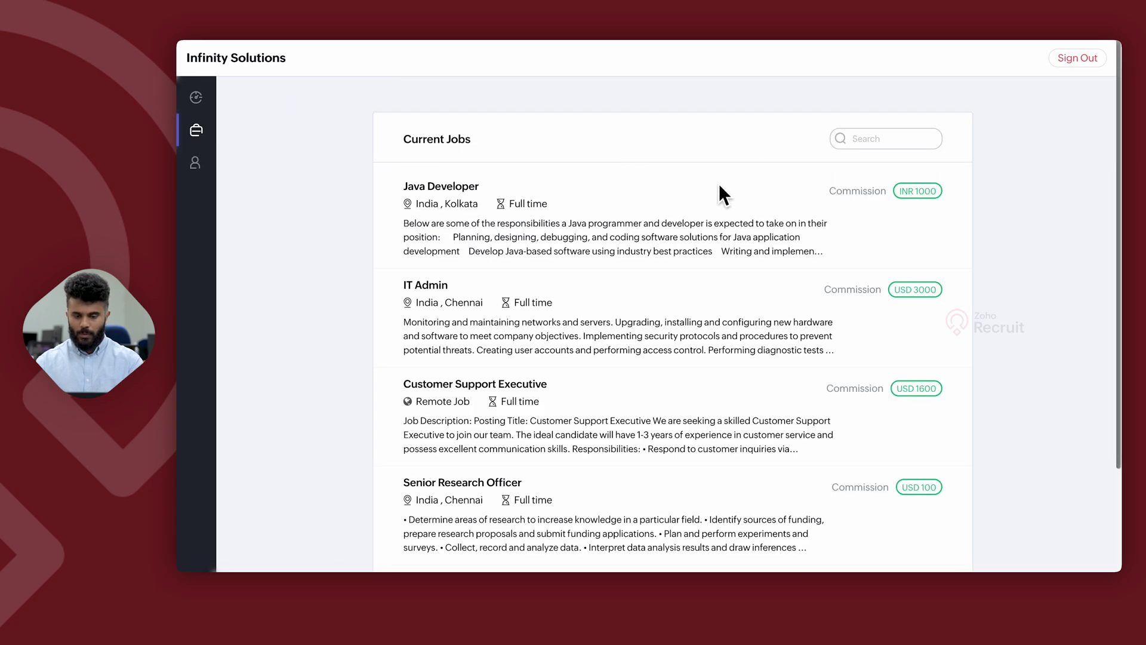
# Step: Upload Candidate Resume.docx to the Java Developer job so it prefills the candidate form
pyautogui.click(436, 188)
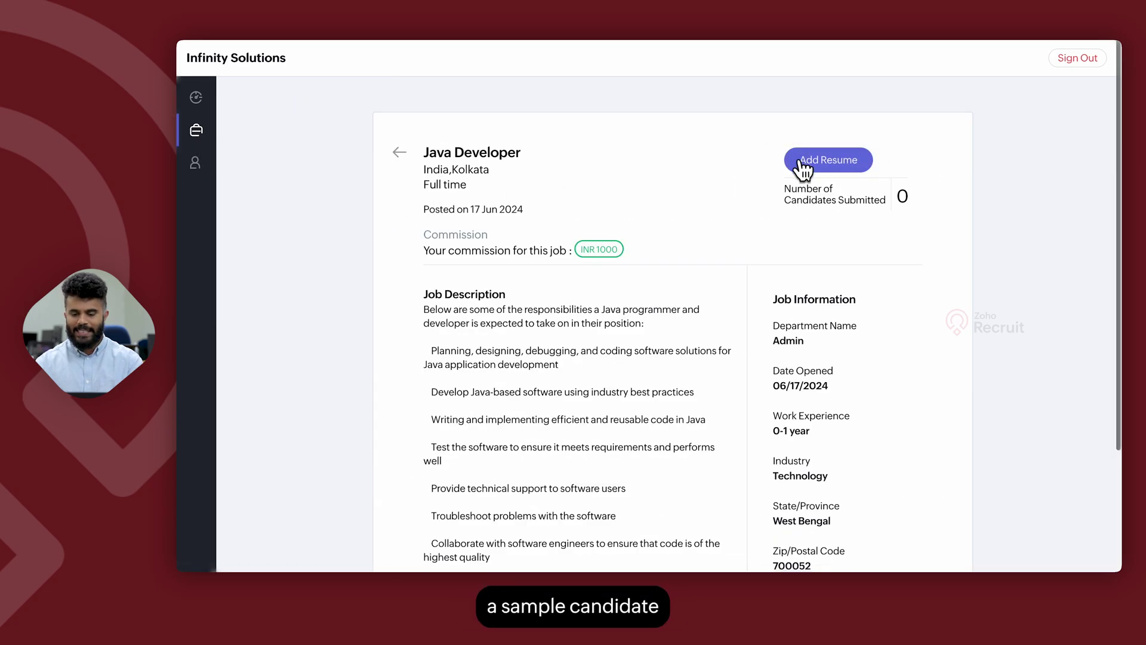
pyautogui.click(803, 164)
pyautogui.click(649, 173)
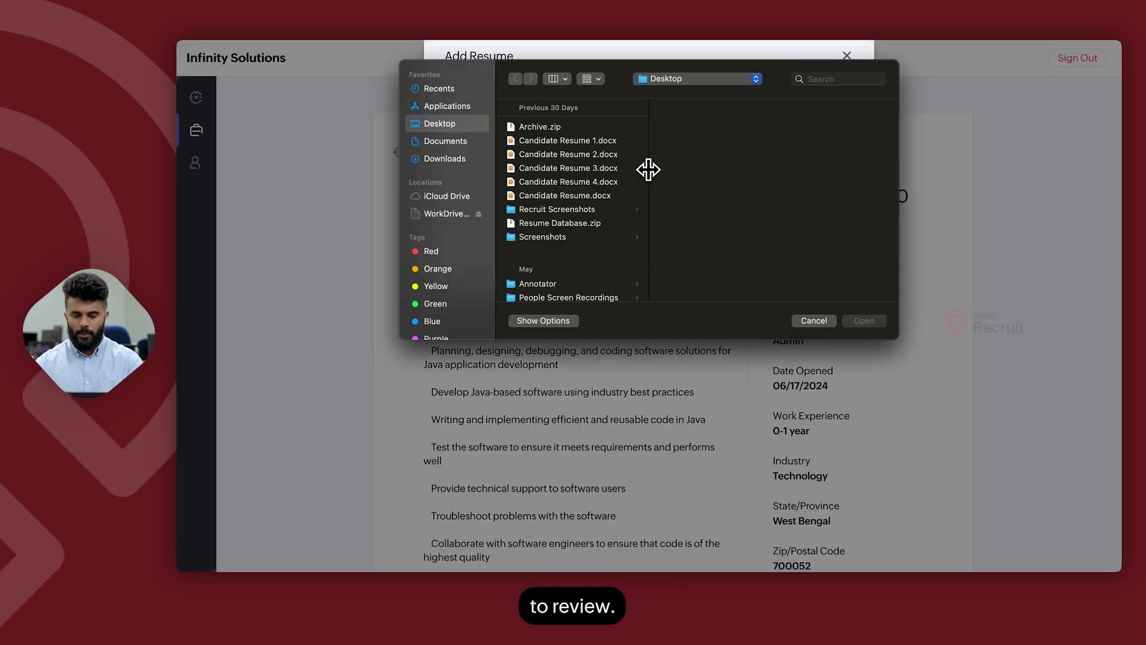
pyautogui.click(589, 199)
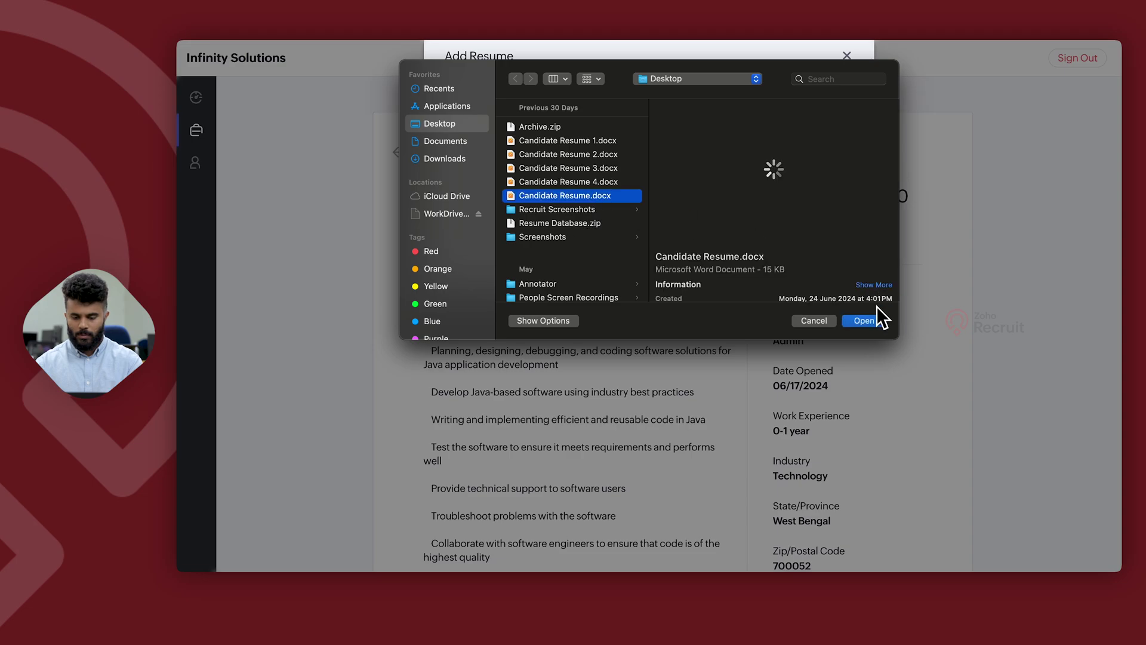
pyautogui.click(873, 325)
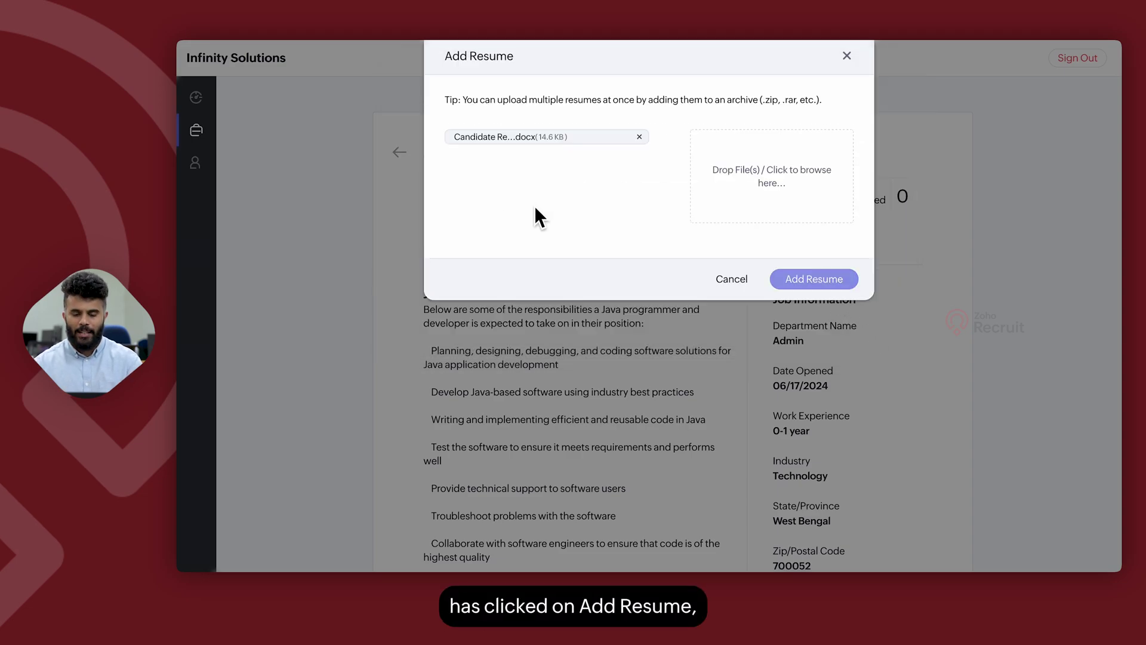
pyautogui.scroll(-10, 589, 411)
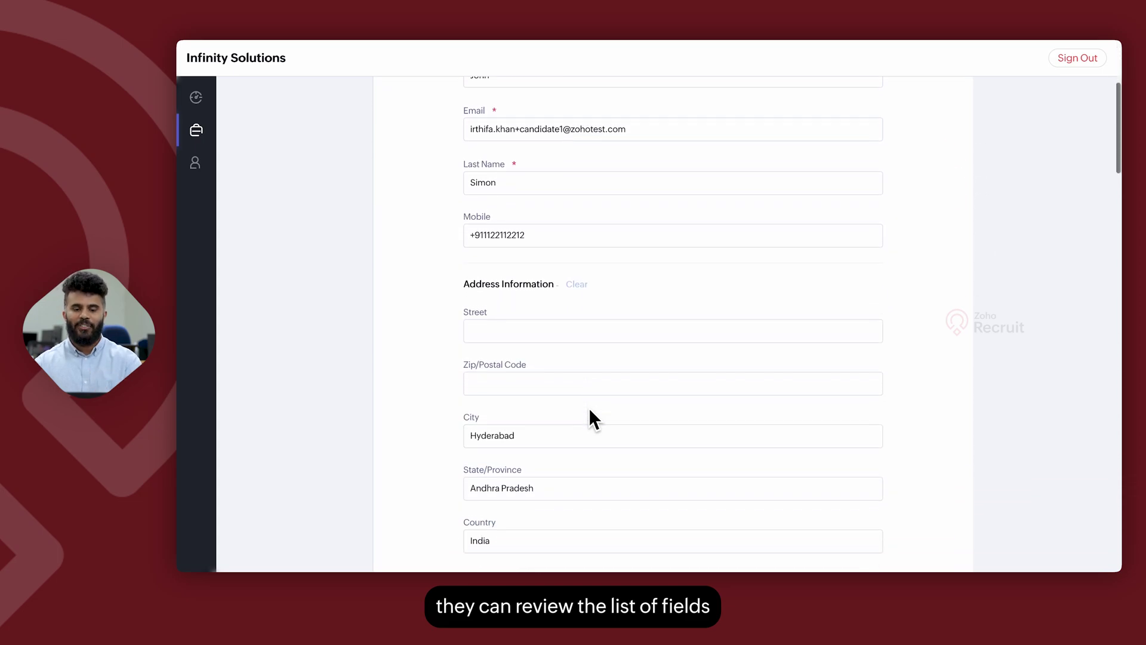
# Step: Submit the parsed candidate for the Java Developer job
pyautogui.scroll(-1, 590, 411)
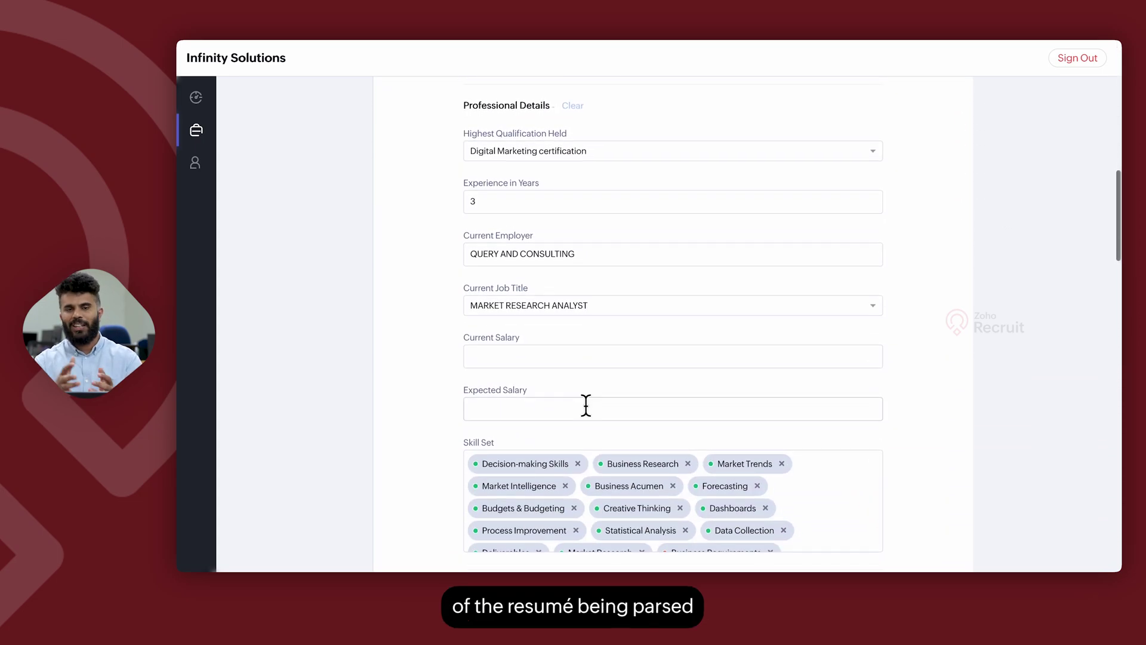
pyautogui.scroll(-15, 586, 406)
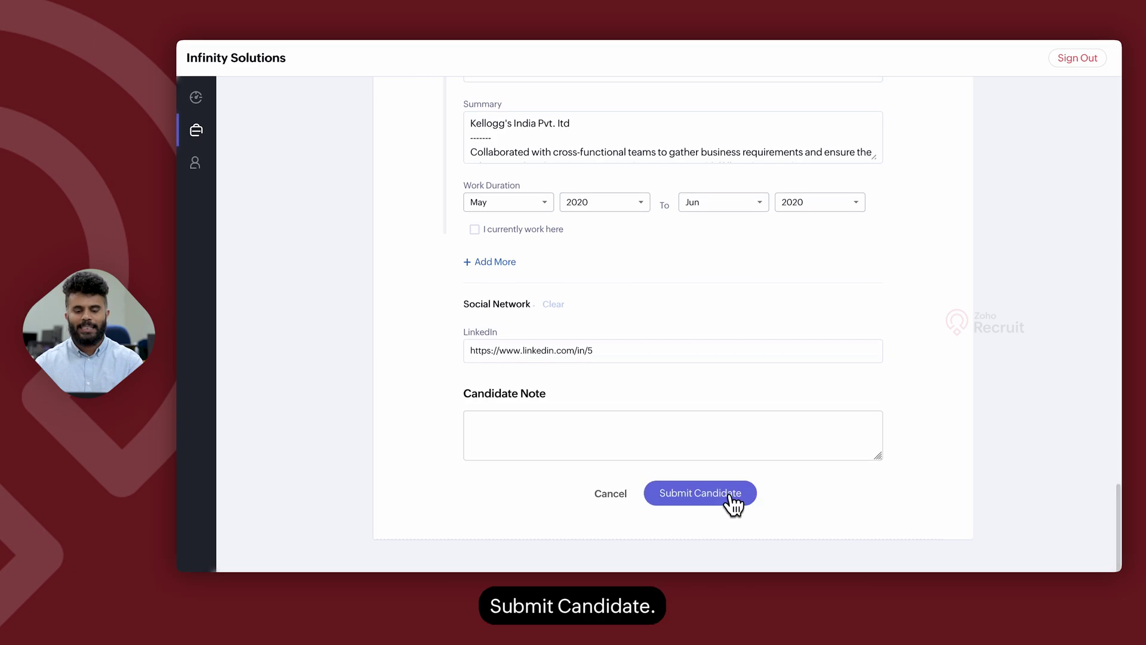
pyautogui.click(729, 501)
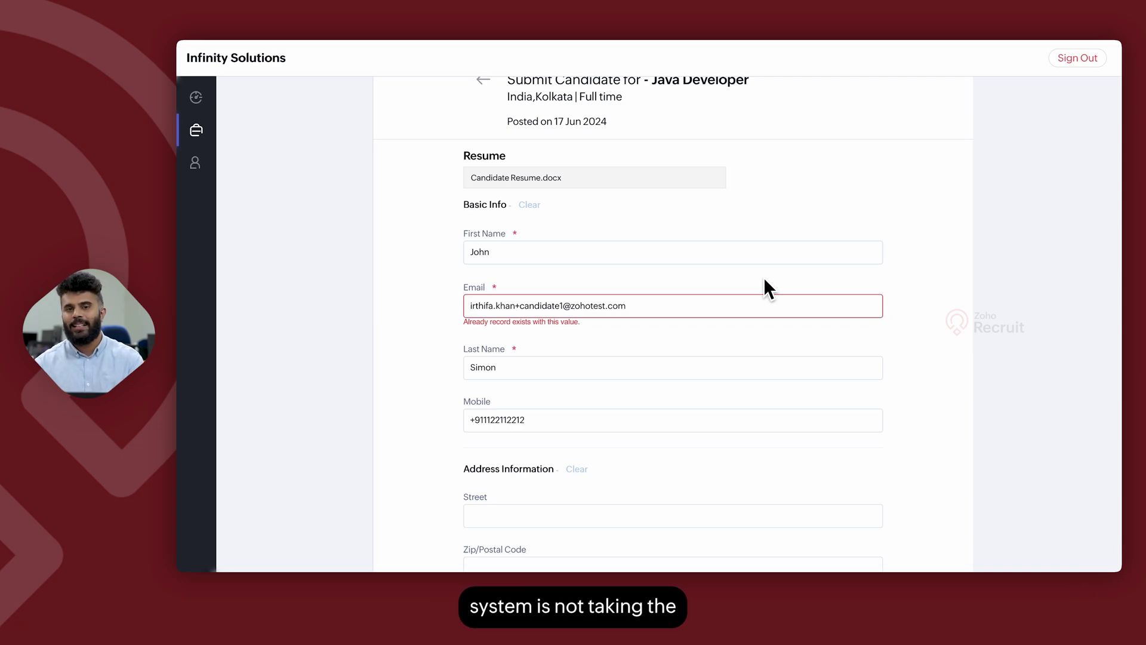
# Step: Change the duplicate email's last digit to 5 and resubmit the candidate
pyautogui.click(566, 313)
pyautogui.press('BackSpace')
pyautogui.write('5')
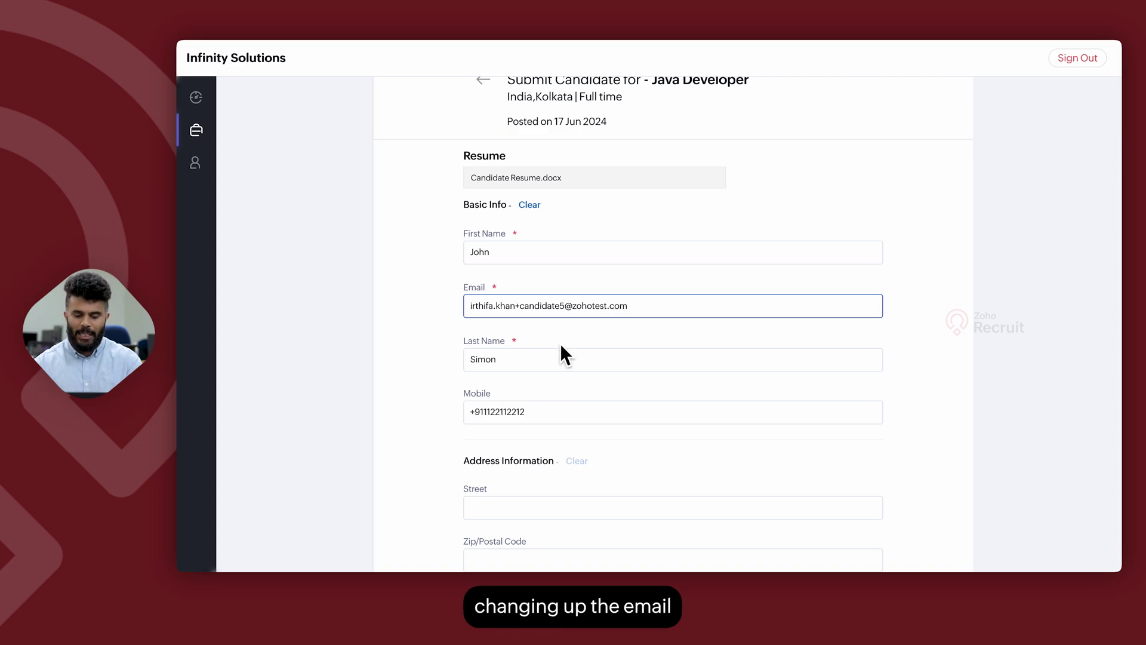
pyautogui.scroll(-15, 560, 346)
pyautogui.scroll(-5, 776, 538)
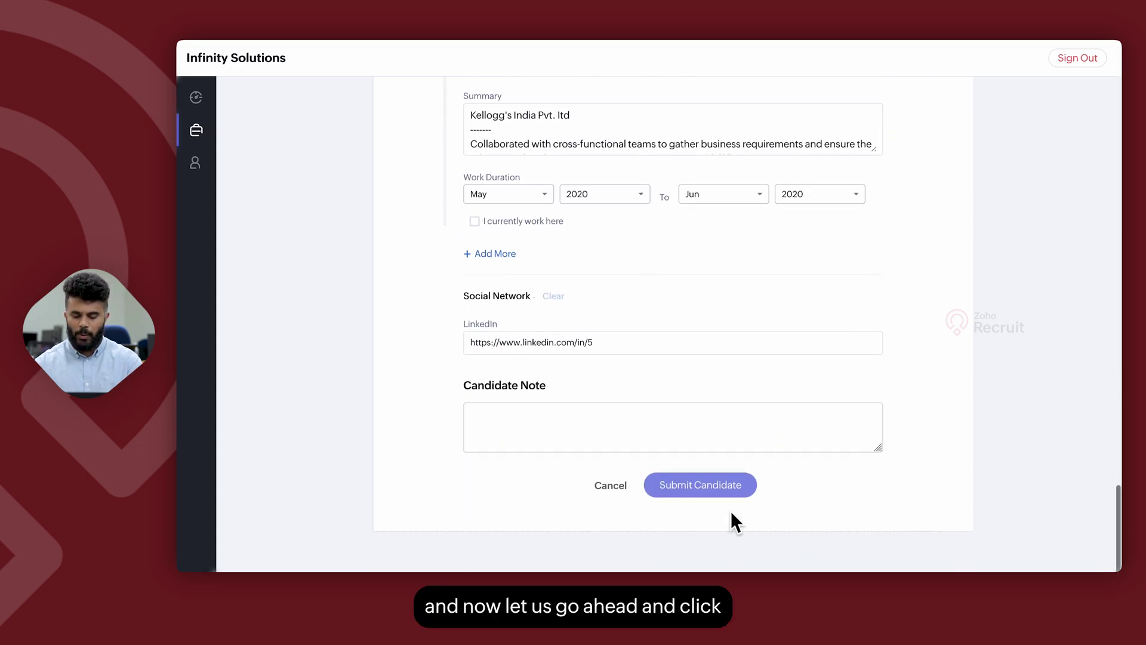
pyautogui.click(702, 495)
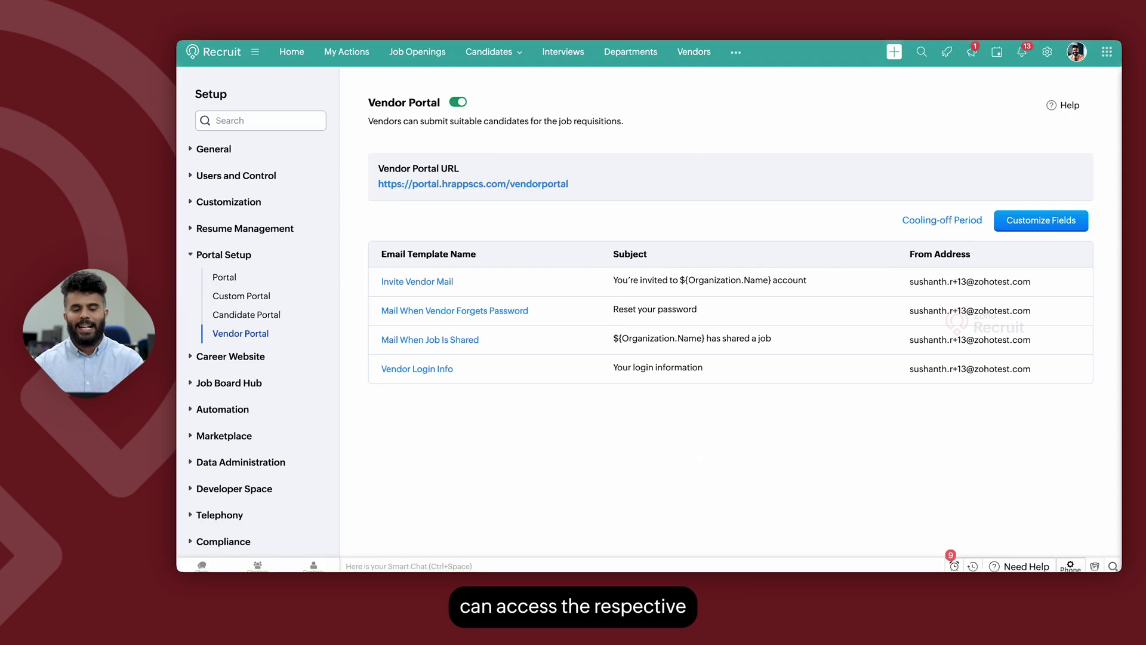
# Step: List the Java Developer job opening's applications and open the new candidate's application
pyautogui.click(420, 59)
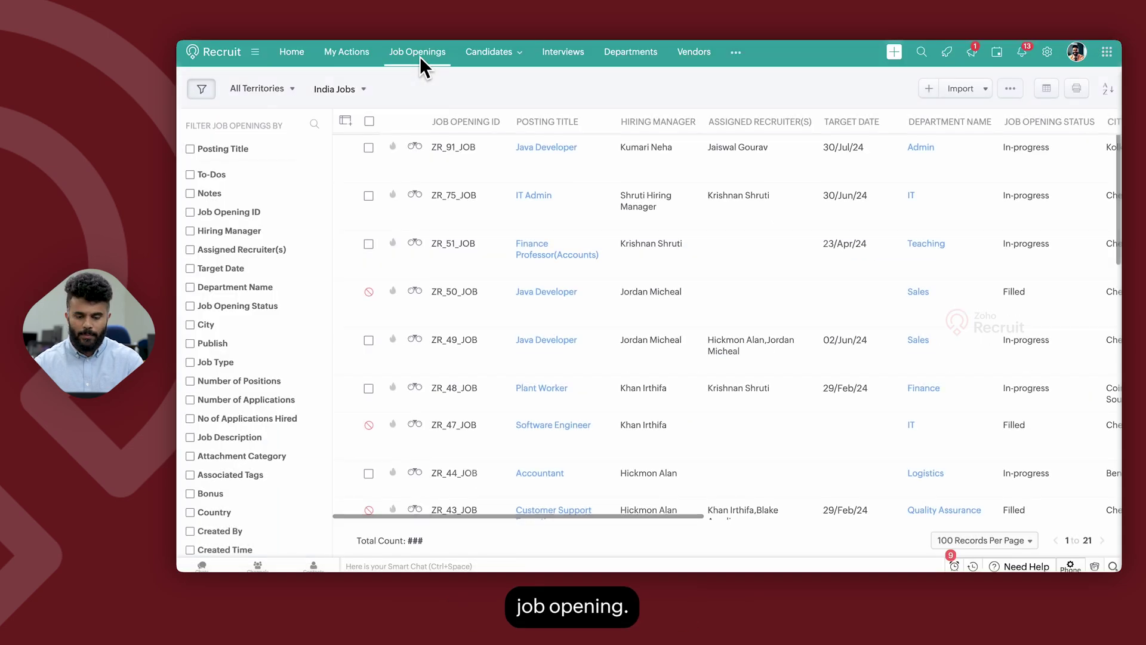
pyautogui.click(543, 149)
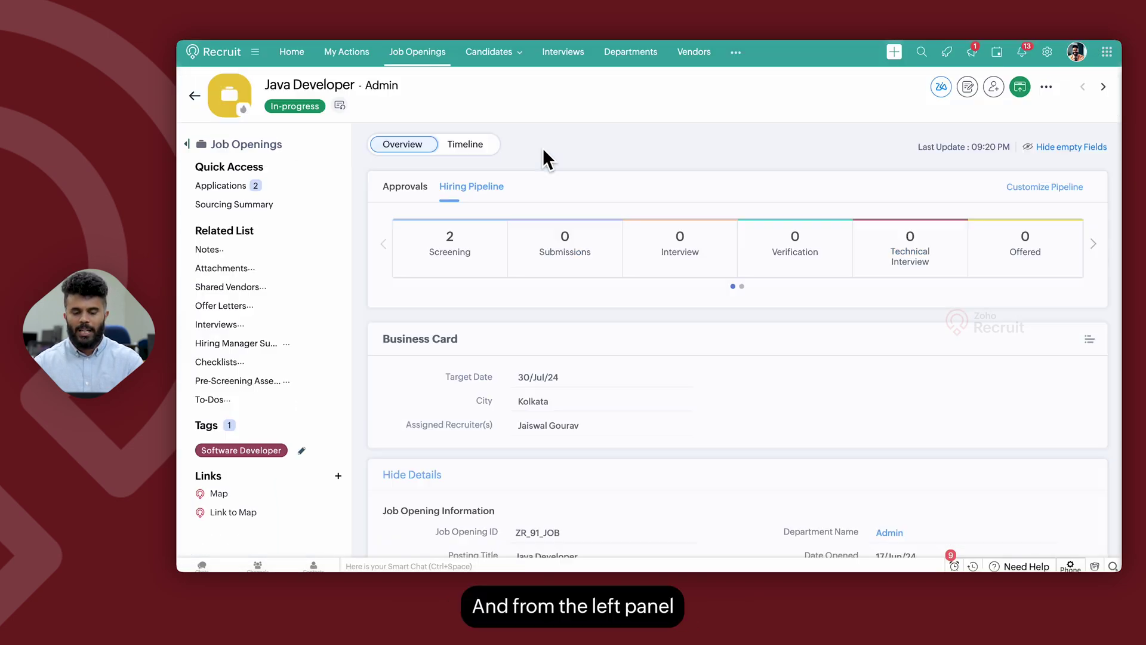
pyautogui.click(238, 186)
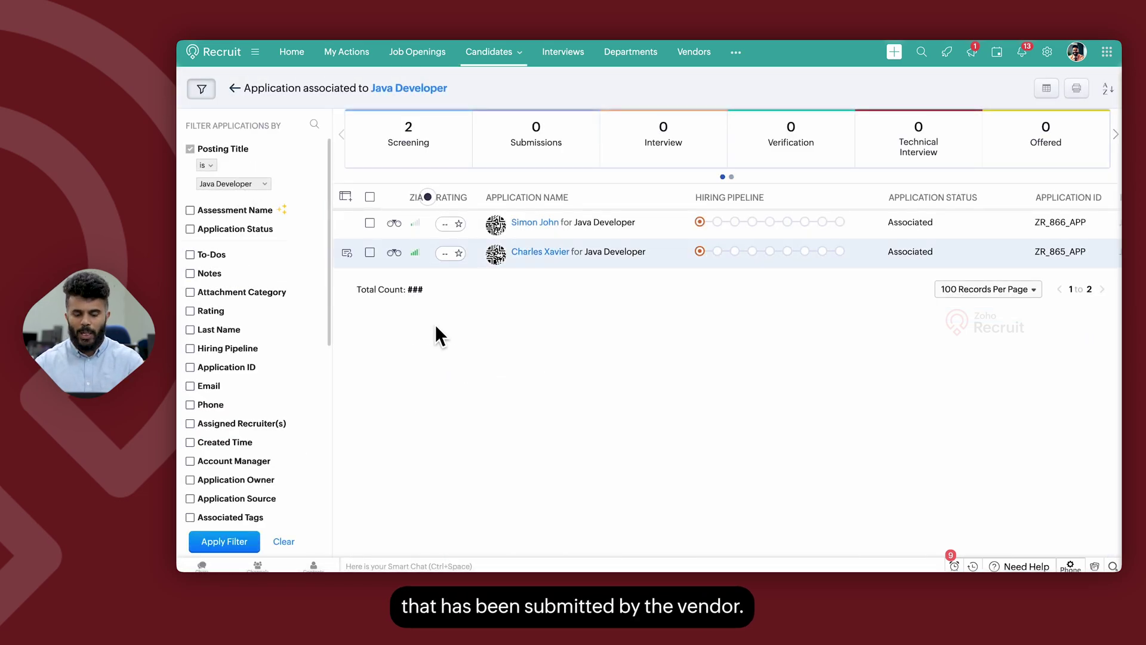
pyautogui.click(533, 222)
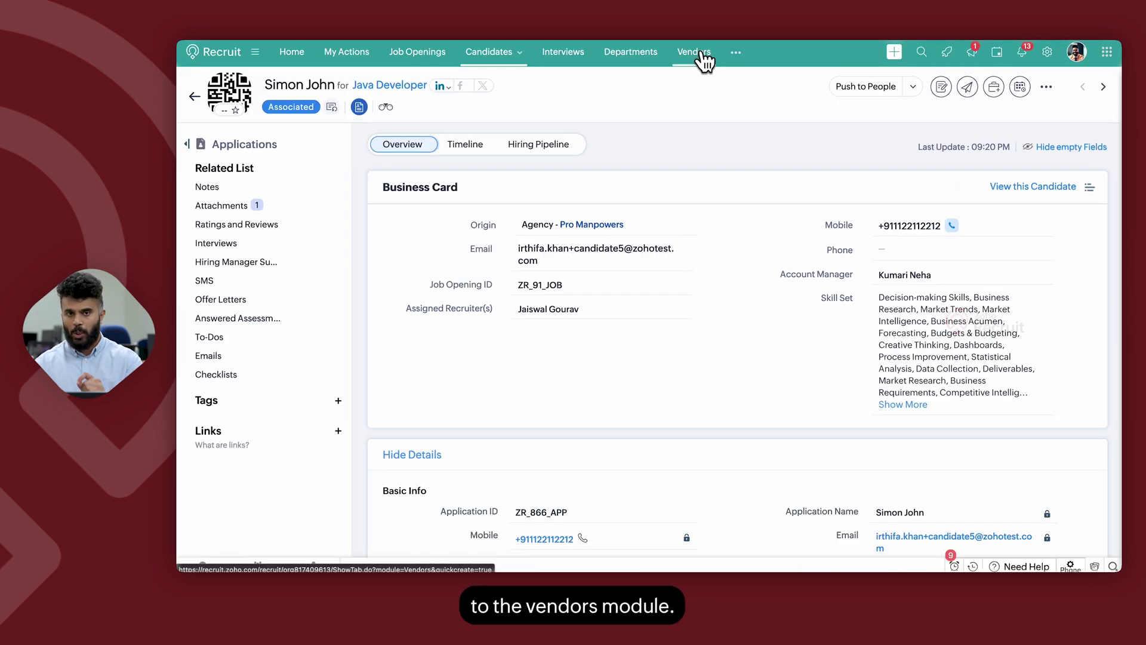
# Step: After confirming the Pro Manpowers origin, bring up the Vendors module list
pyautogui.click(702, 53)
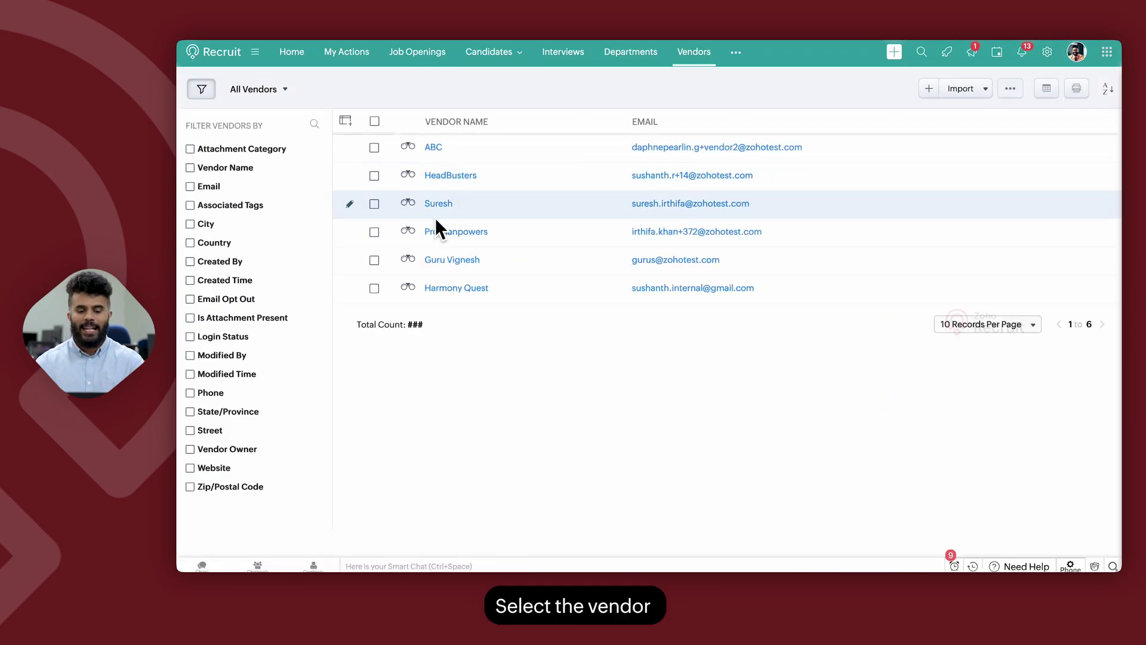
# Step: Open the Pro Manpowers vendor record and list its four submitted candidates
pyautogui.click(441, 236)
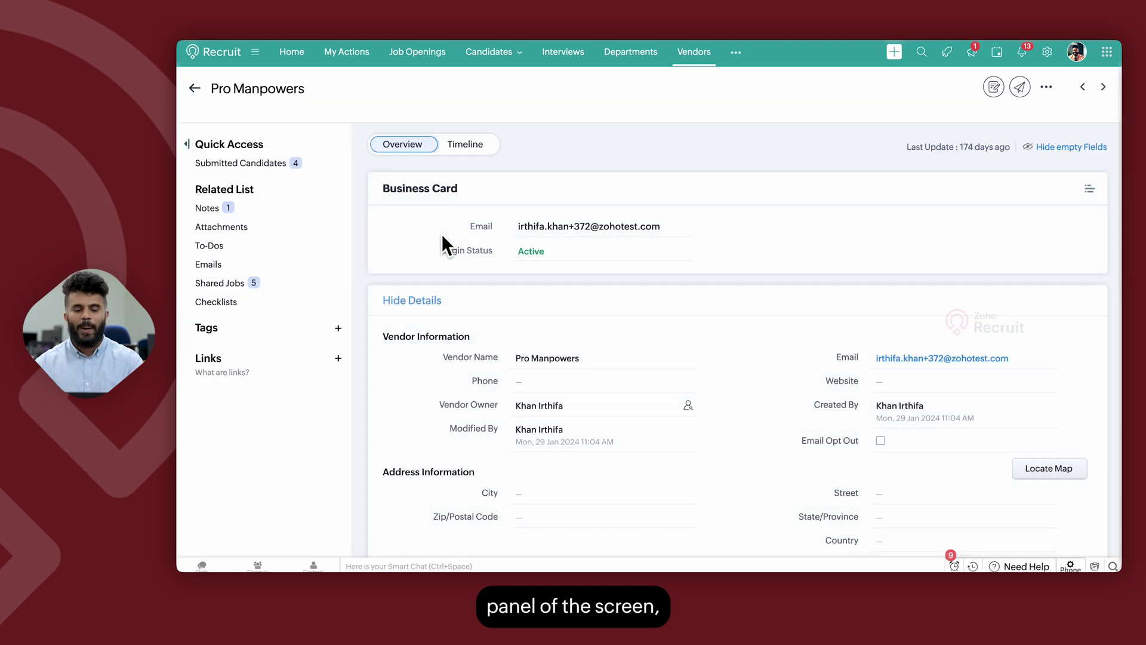
pyautogui.click(258, 148)
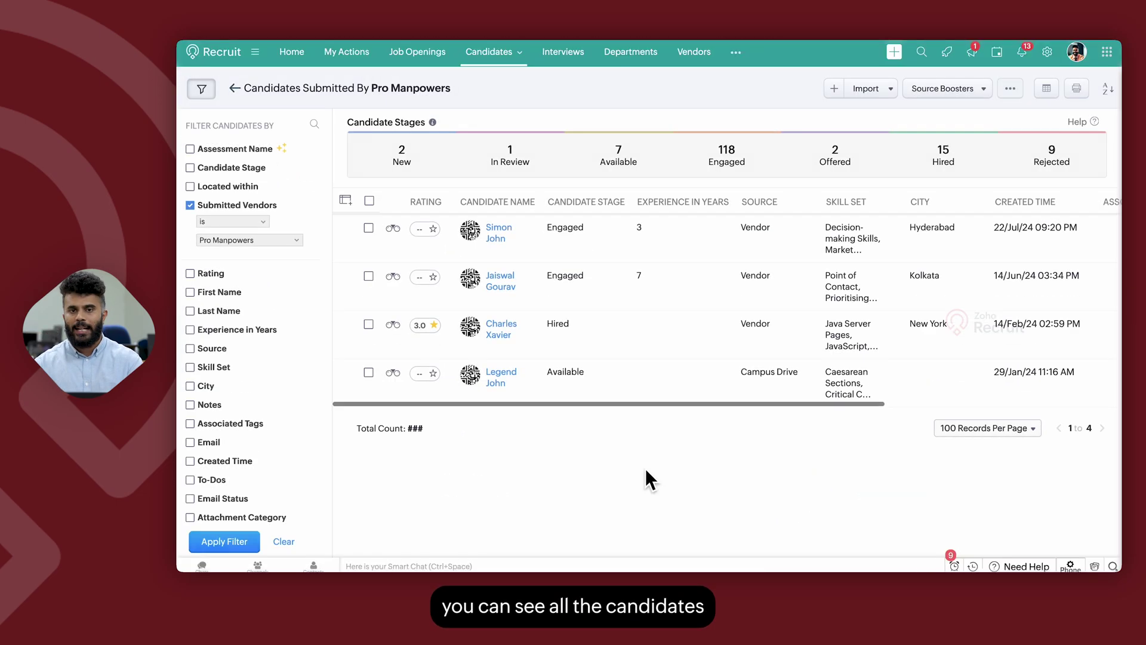